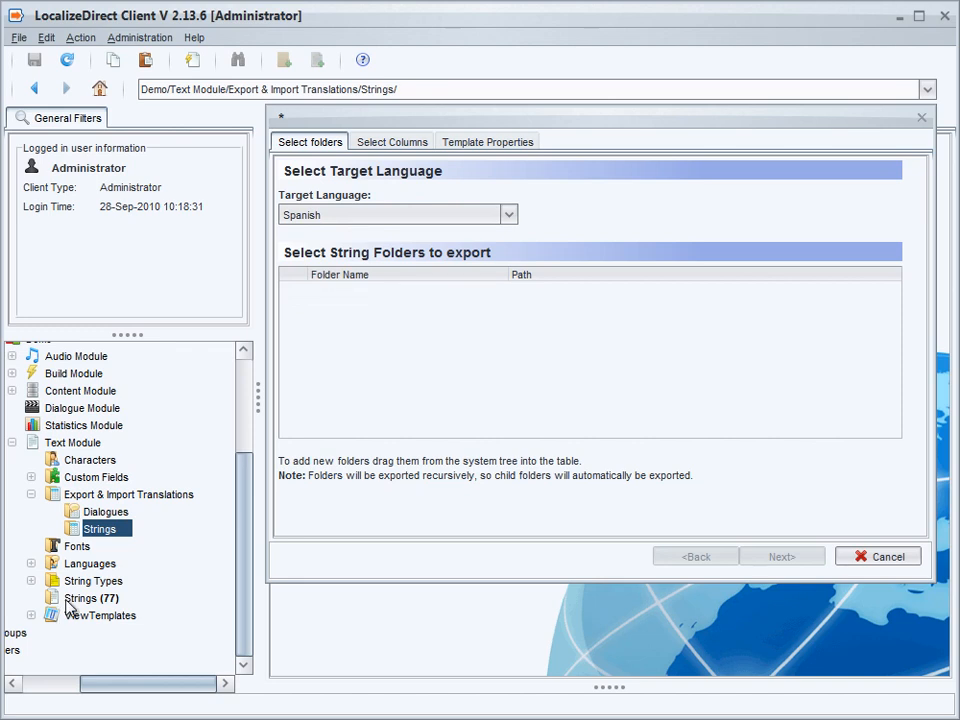
- Add the Text Module's Strings folder to the Spanish export template and continue to the column selection
{"action": "left_click_drag", "start_coordinate": [52, 605], "coordinate": [422, 355]}
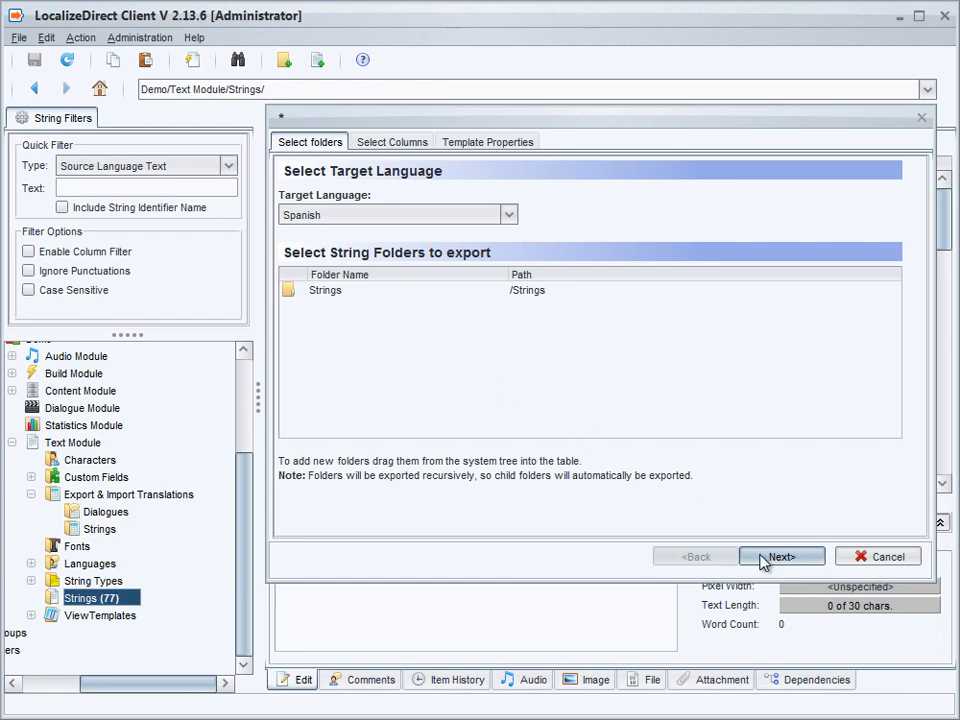
{"action": "left_click", "coordinate": [762, 562]}
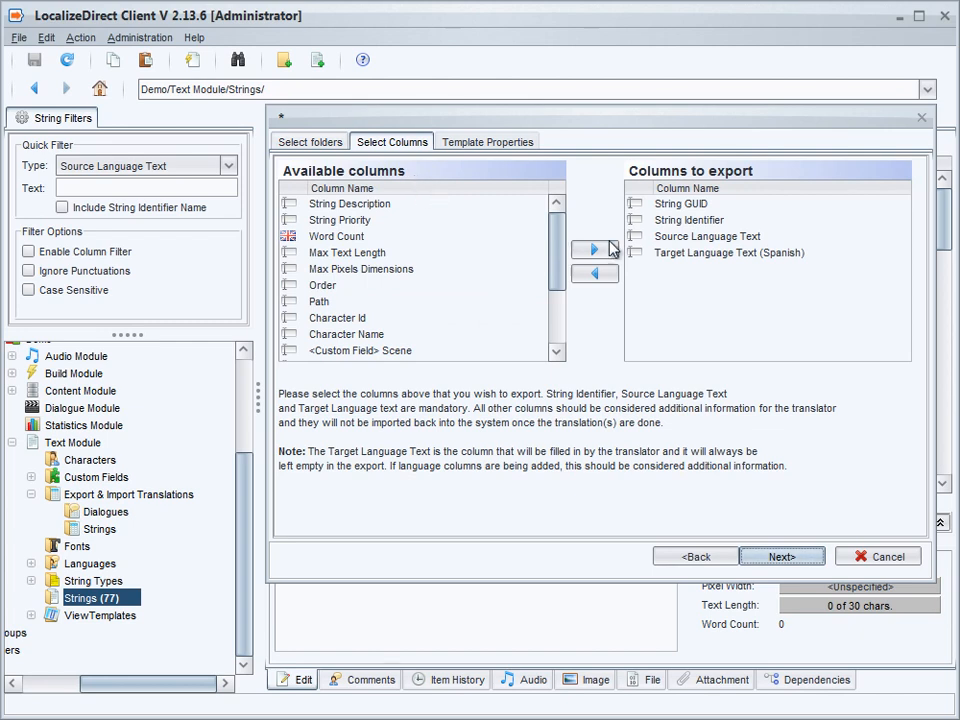
- Add the Italian, German and French Translation Text columns to the columns to export
{"action": "left_click", "coordinate": [714, 205]}
{"action": "left_click", "coordinate": [732, 221]}
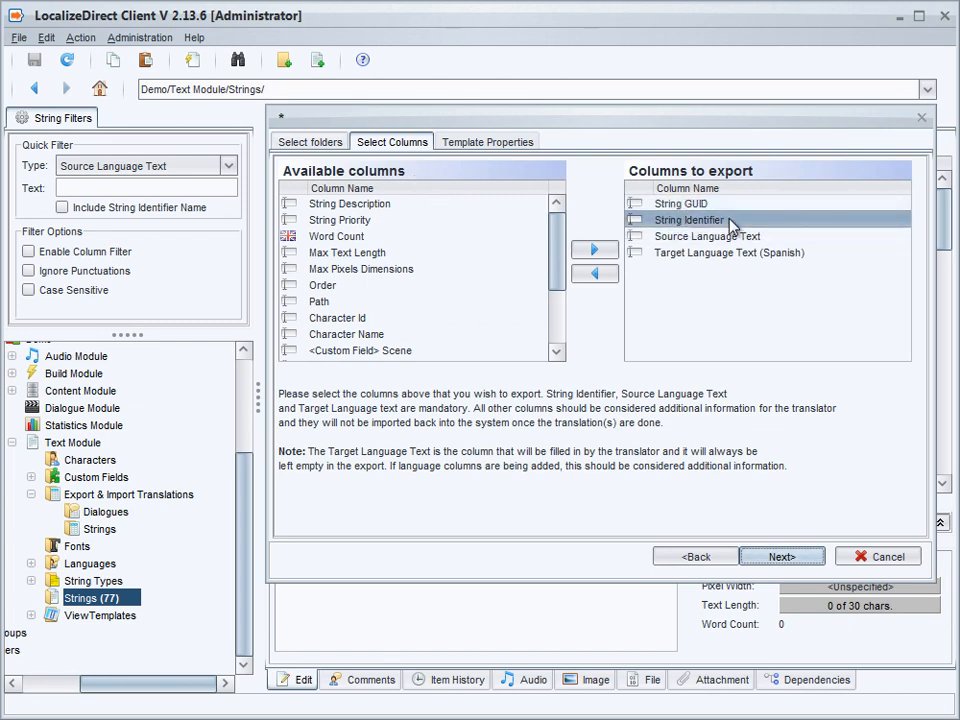
{"action": "left_click", "coordinate": [736, 238]}
{"action": "left_click", "coordinate": [724, 257]}
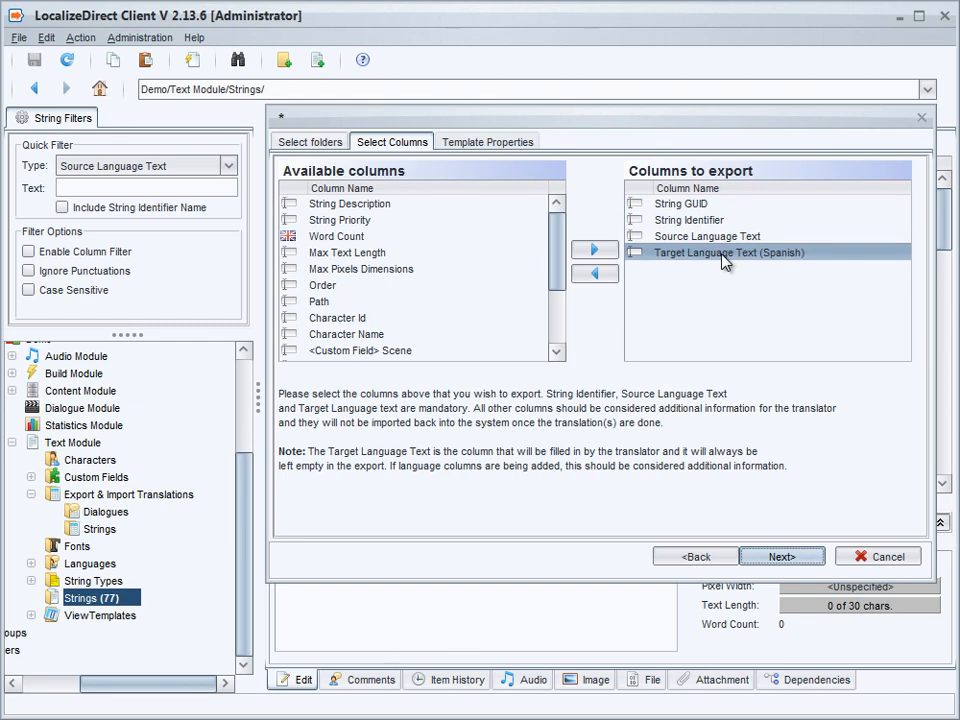
{"action": "left_click_drag", "start_coordinate": [550, 258], "coordinate": [551, 332]}
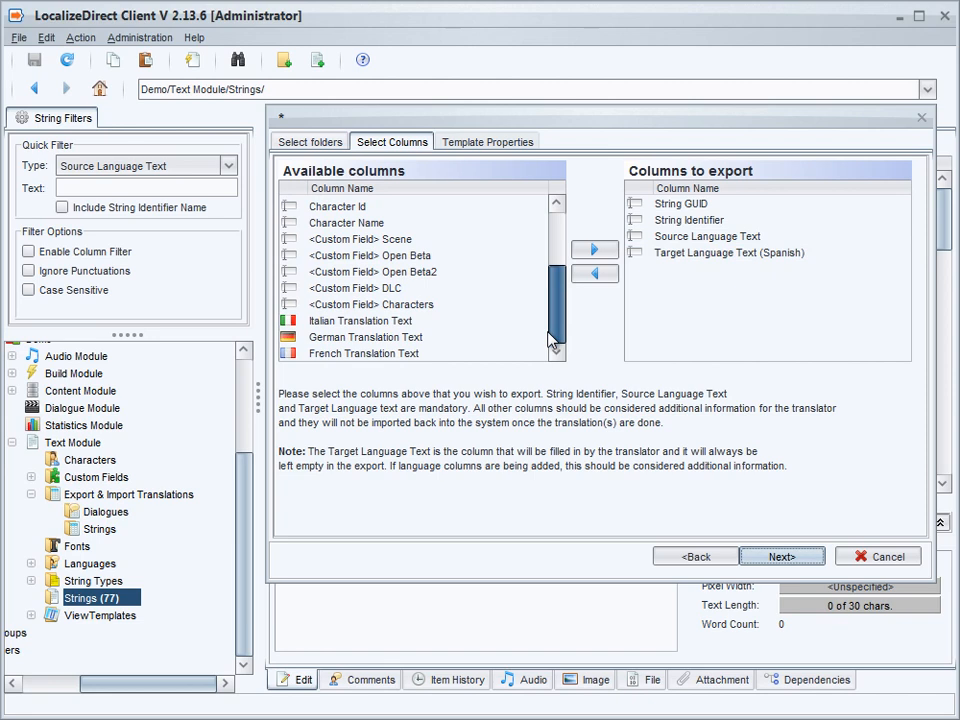
{"action": "left_click", "coordinate": [440, 325]}
{"action": "left_click", "coordinate": [435, 340], "text": "shift"}
{"action": "left_click", "coordinate": [427, 358], "text": "shift"}
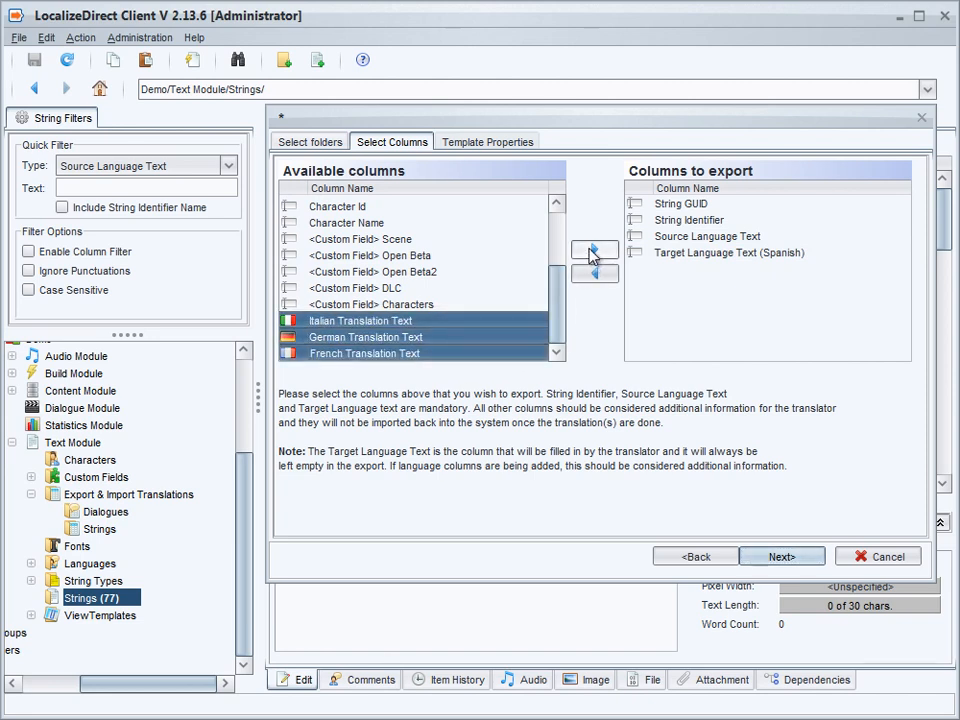
{"action": "left_click", "coordinate": [591, 252]}
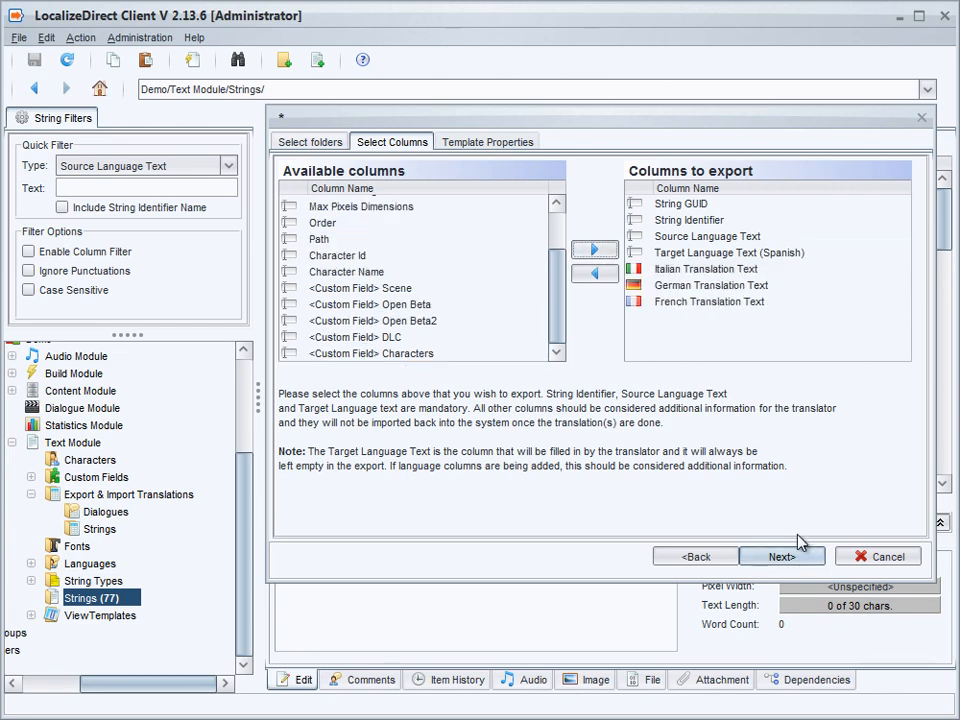
- Add Max Text Length to the columns to export and continue to the template properties
{"action": "left_click_drag", "start_coordinate": [561, 310], "coordinate": [557, 289]}
{"action": "scroll", "coordinate": [557, 289], "scroll_direction": "up", "scroll_amount": 2}
{"action": "left_click_drag", "start_coordinate": [381, 251], "coordinate": [681, 320]}
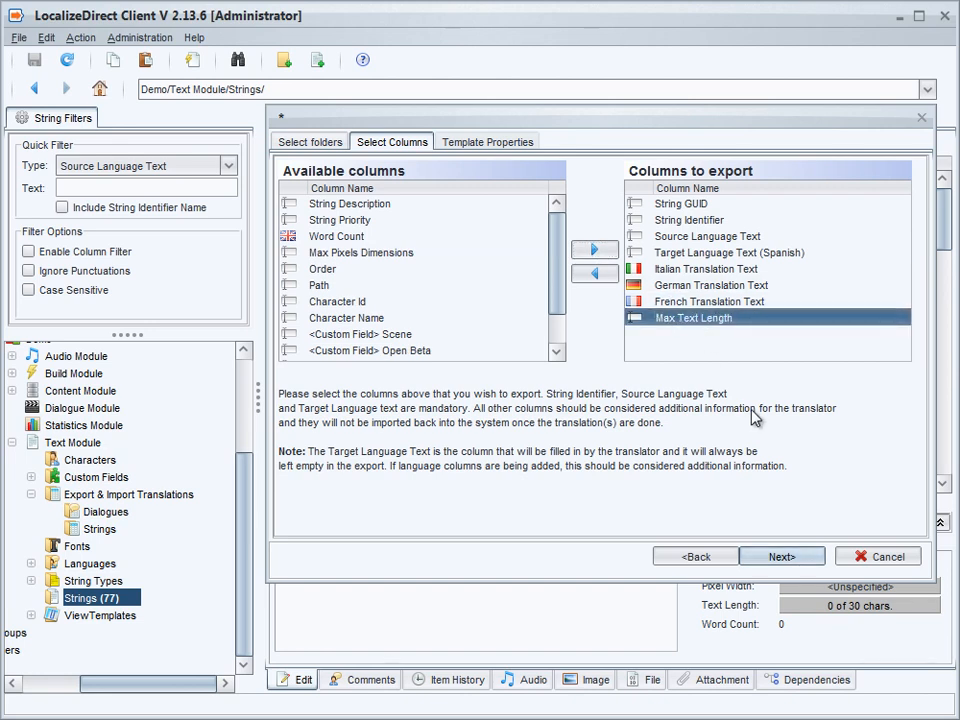
{"action": "left_click", "coordinate": [775, 560]}
- Name the export template SpanishTrans, set its default file format to Excel format (.xls), and create it
{"action": "left_click", "coordinate": [325, 214]}
{"action": "type", "text": "SpanishTrans"}
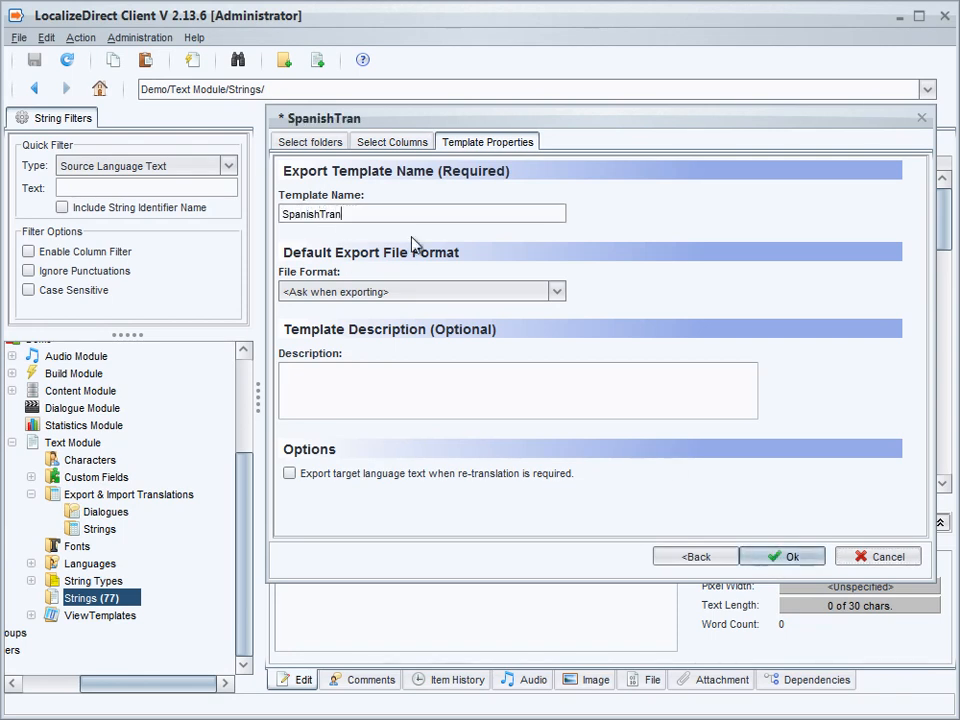
{"action": "left_click", "coordinate": [433, 292]}
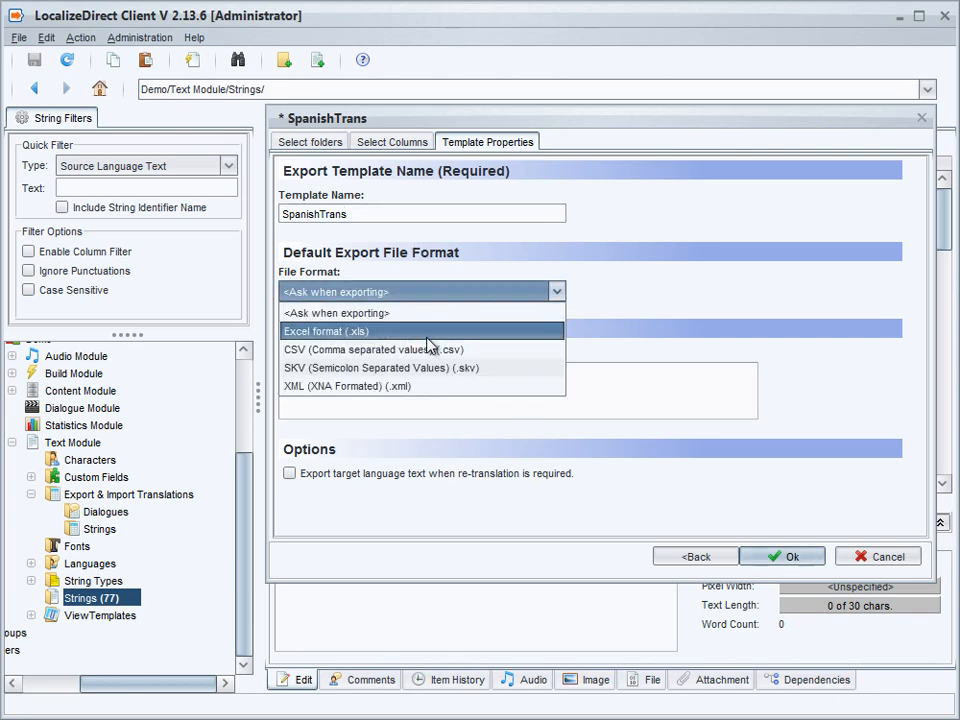
{"action": "left_click", "coordinate": [427, 334]}
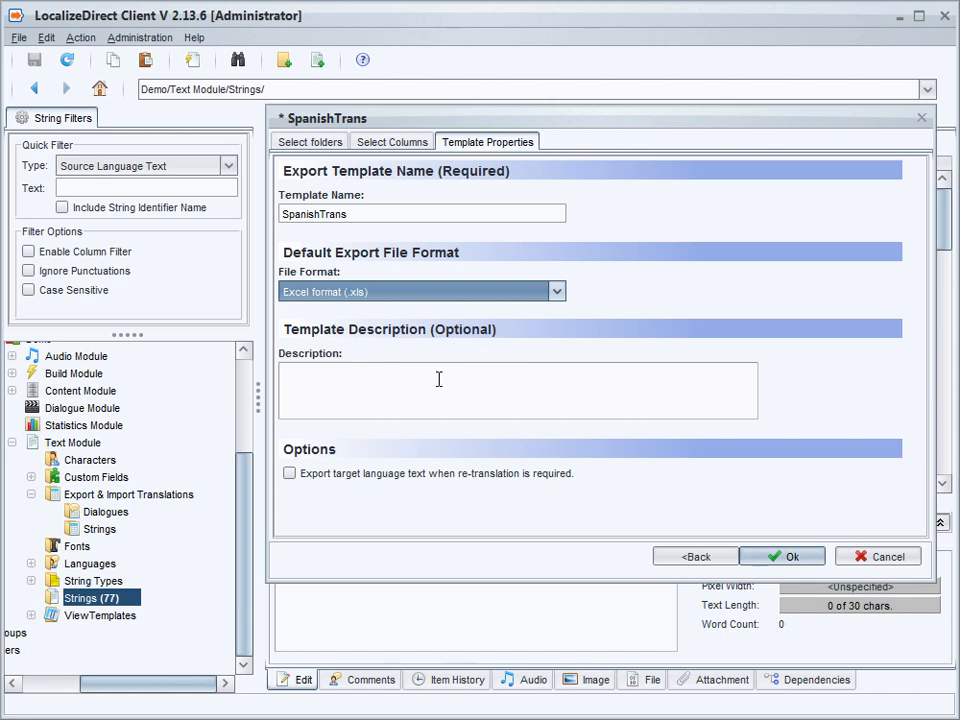
{"action": "left_click", "coordinate": [424, 381]}
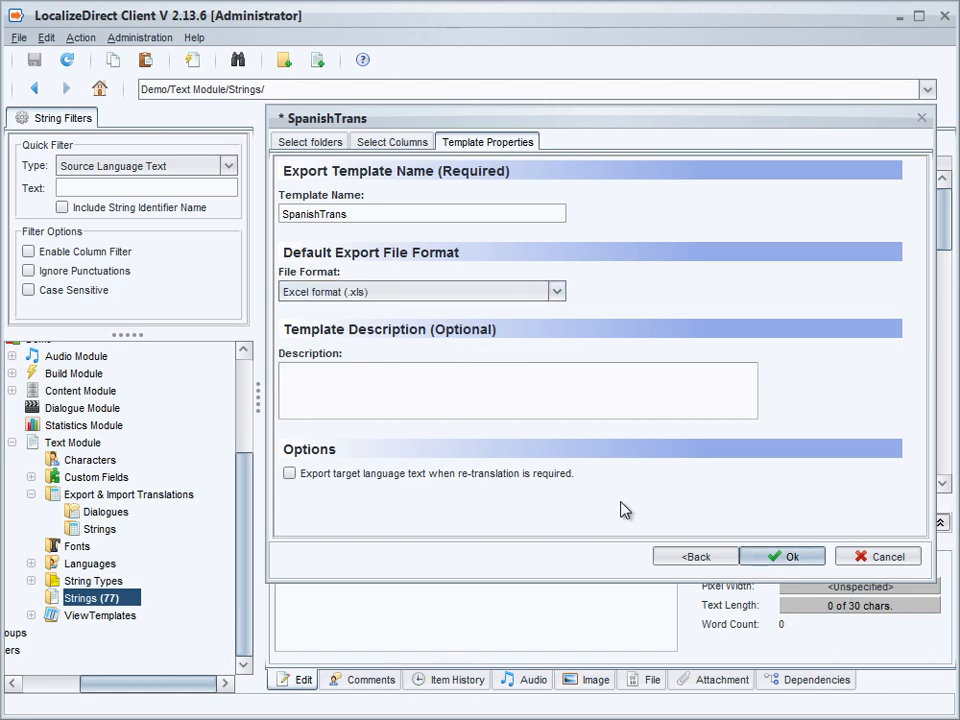
{"action": "left_click", "coordinate": [782, 558]}
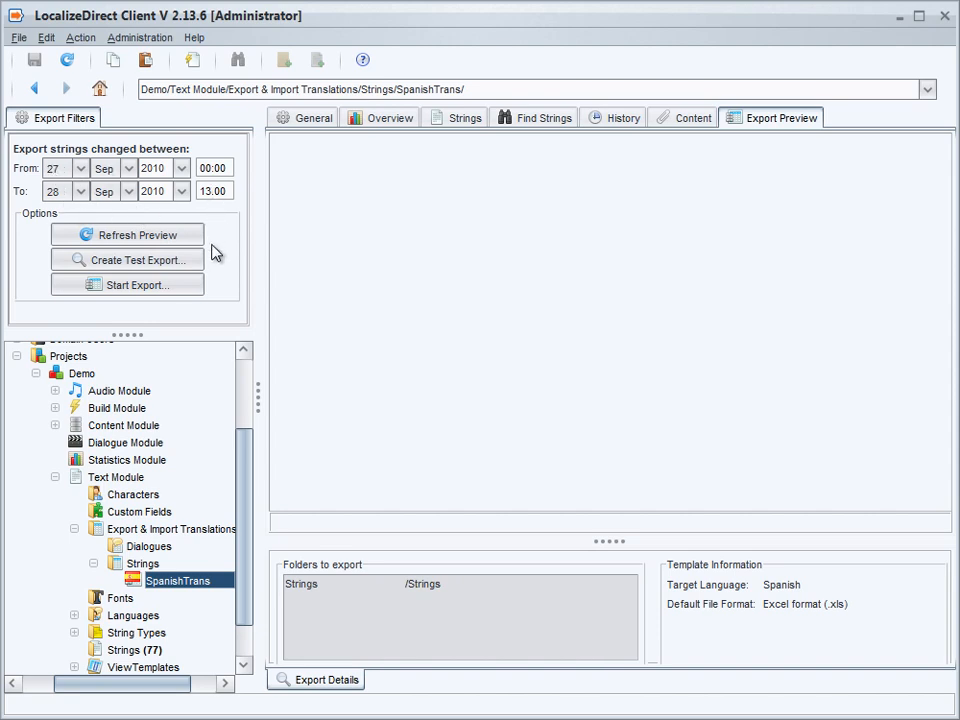
- Refresh the SpanishTrans export preview and examine the columns and strings it lists
{"action": "left_click", "coordinate": [133, 238]}
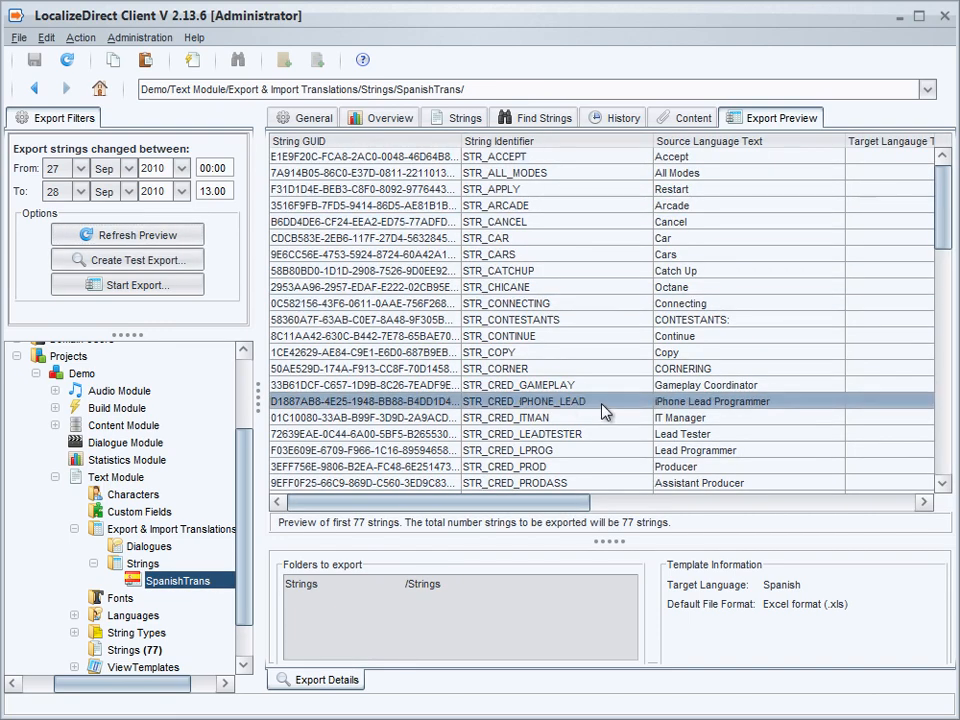
{"action": "left_click_drag", "start_coordinate": [519, 507], "coordinate": [575, 506]}
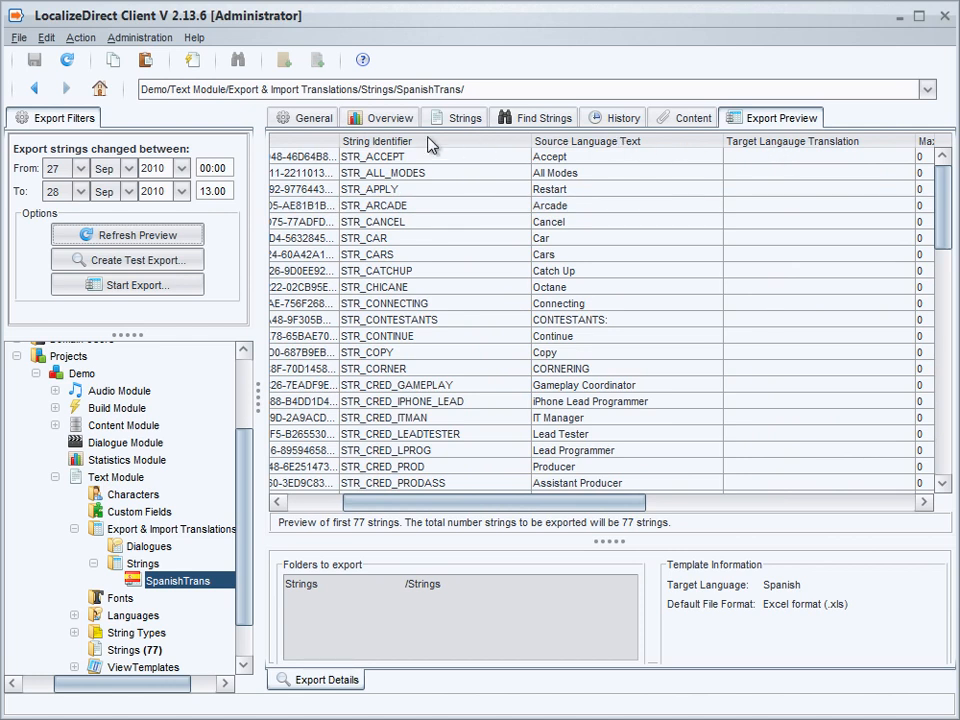
{"action": "left_click_drag", "start_coordinate": [398, 509], "coordinate": [343, 510]}
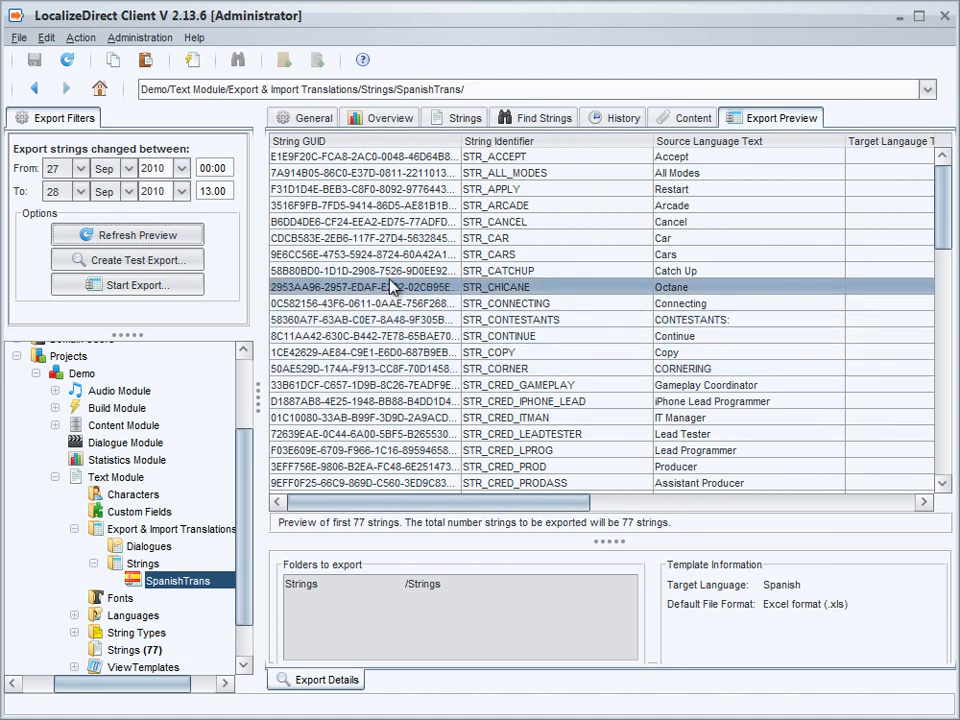
- Export the SpanishTrans strings to a Microsoft Excel file named SpanTranslation on the Desktop and finish the export
{"action": "left_click", "coordinate": [153, 289]}
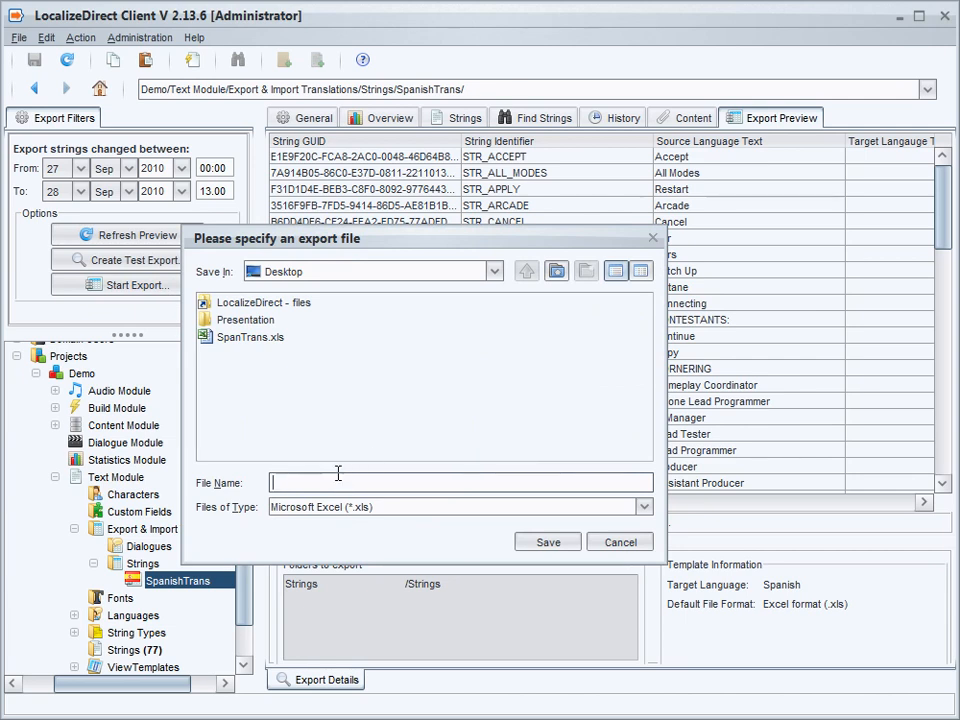
{"action": "type", "text": "SpanTranslation"}
{"action": "left_click", "coordinate": [540, 548]}
{"action": "left_click", "coordinate": [540, 549]}
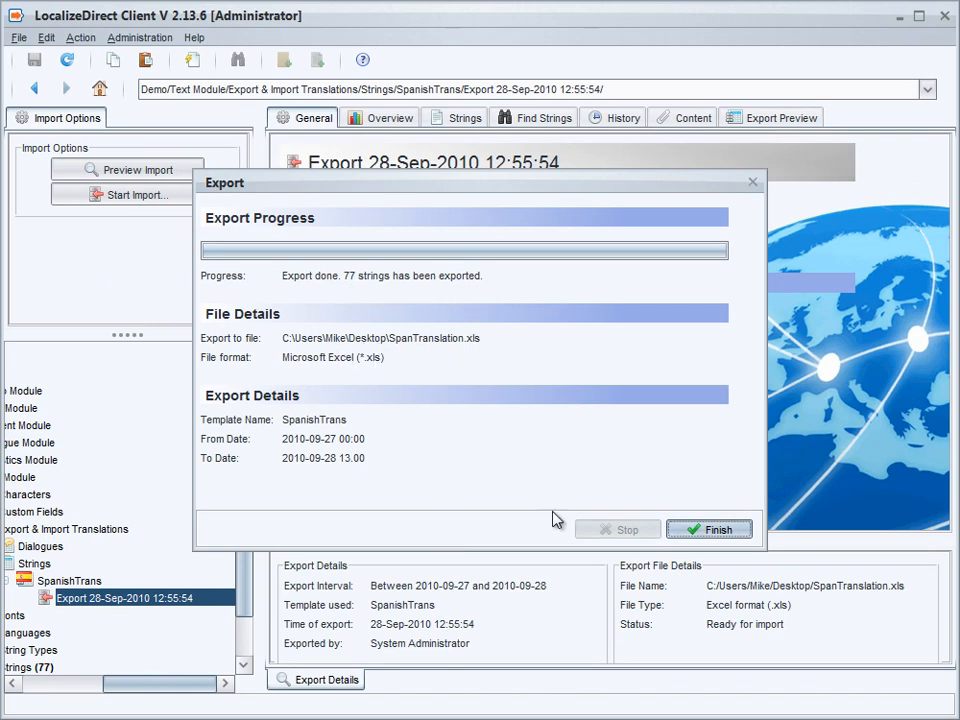
{"action": "left_click", "coordinate": [698, 533]}
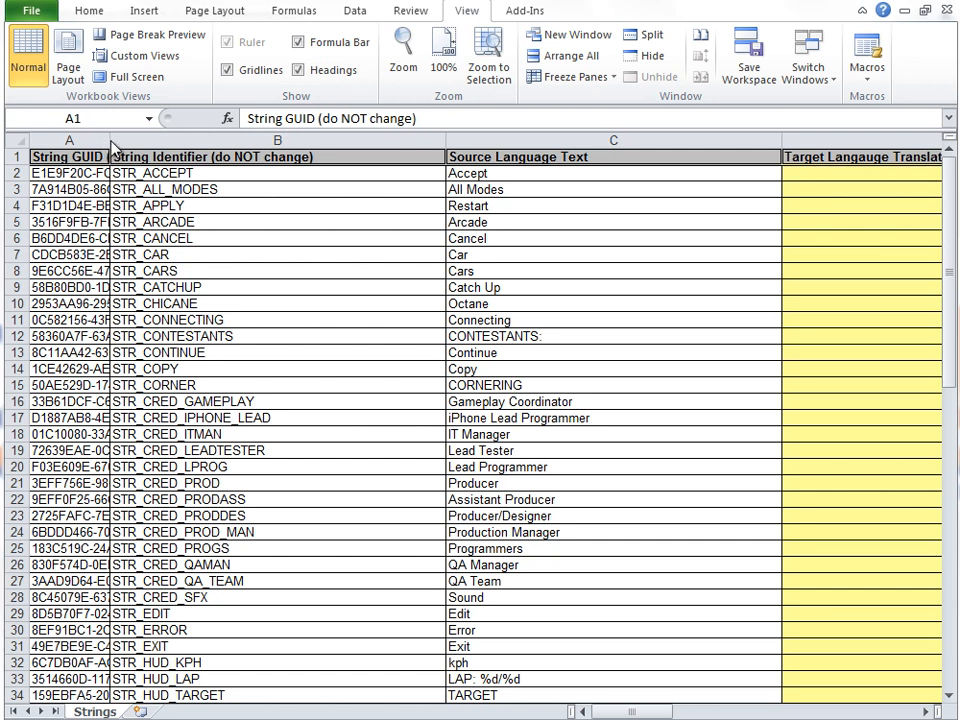
- In the exported Excel sheet, widen the String GUID column and narrow the Source Language Text and String Identifier columns
{"action": "left_click_drag", "start_coordinate": [109, 139], "coordinate": [148, 139]}
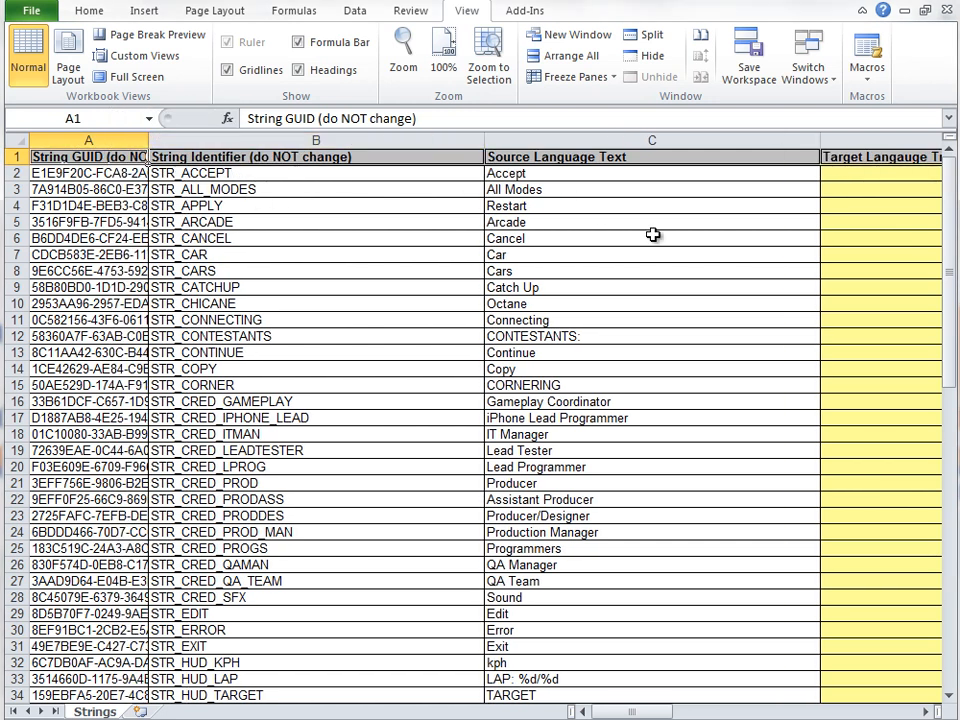
{"action": "mouse_move", "coordinate": [600, 712]}
{"action": "left_mouse_down"}
{"action": "mouse_move", "coordinate": [831, 712]}
{"action": "mouse_move", "coordinate": [593, 712]}
{"action": "left_mouse_up"}
{"action": "left_click_drag", "start_coordinate": [820, 137], "coordinate": [660, 146]}
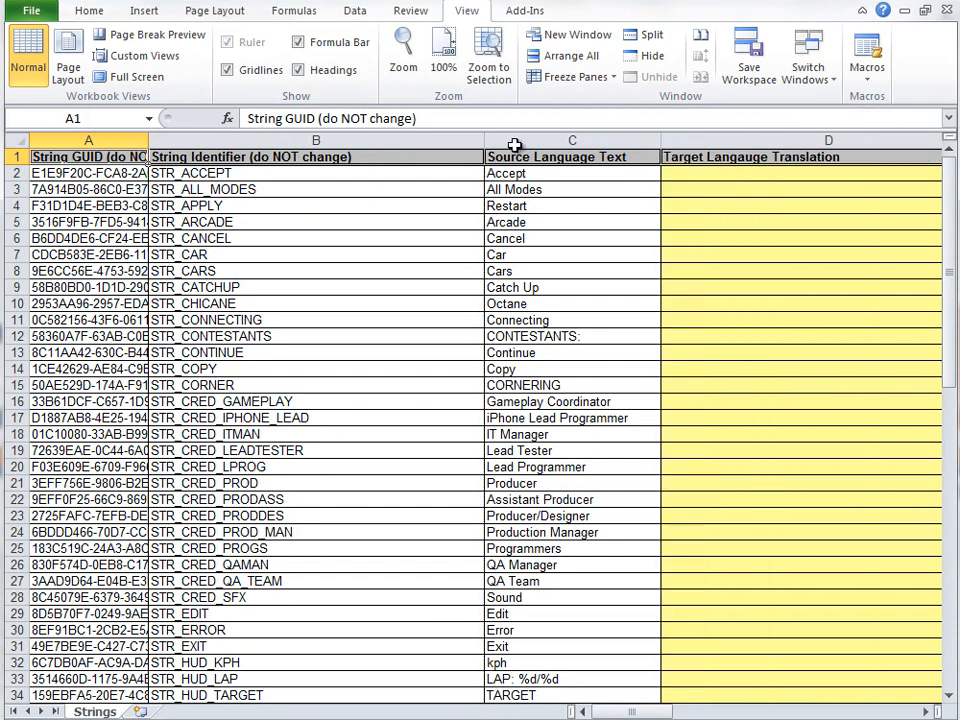
{"action": "left_click_drag", "start_coordinate": [473, 144], "coordinate": [380, 142]}
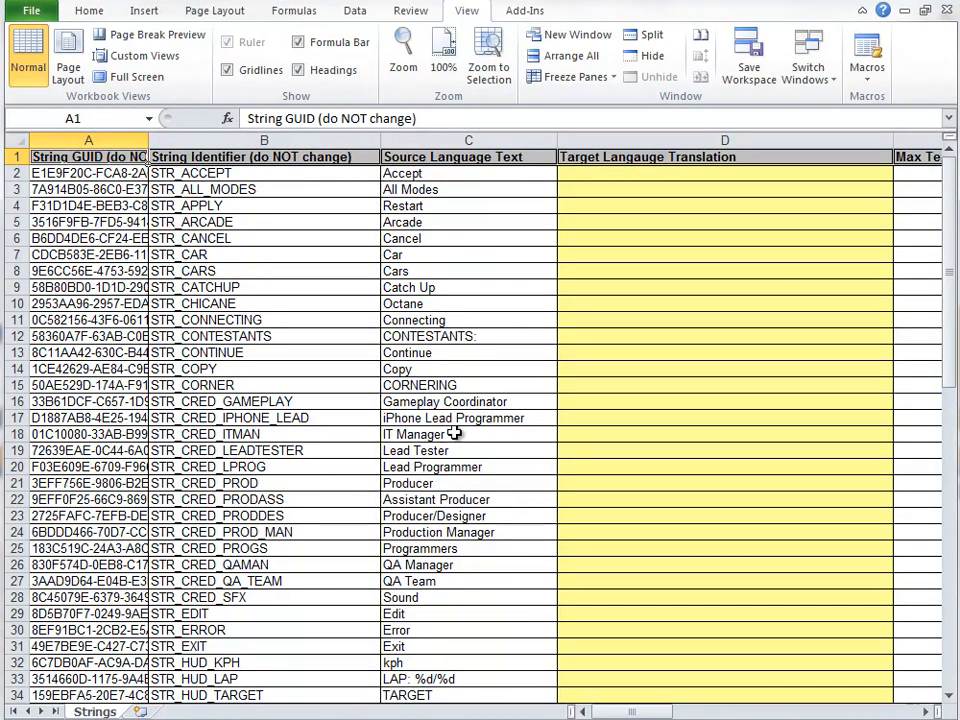
- Paste the copied translations into the Target Language Translation column starting at cell D2
{"action": "left_click", "coordinate": [594, 173]}
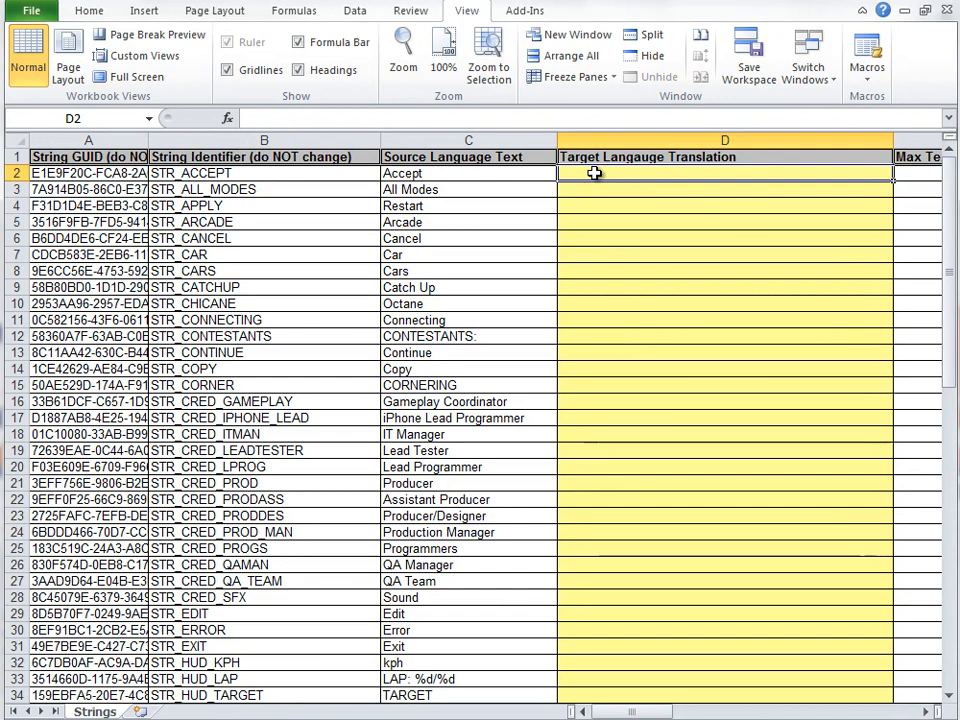
{"action": "key", "text": "ctrl+v"}
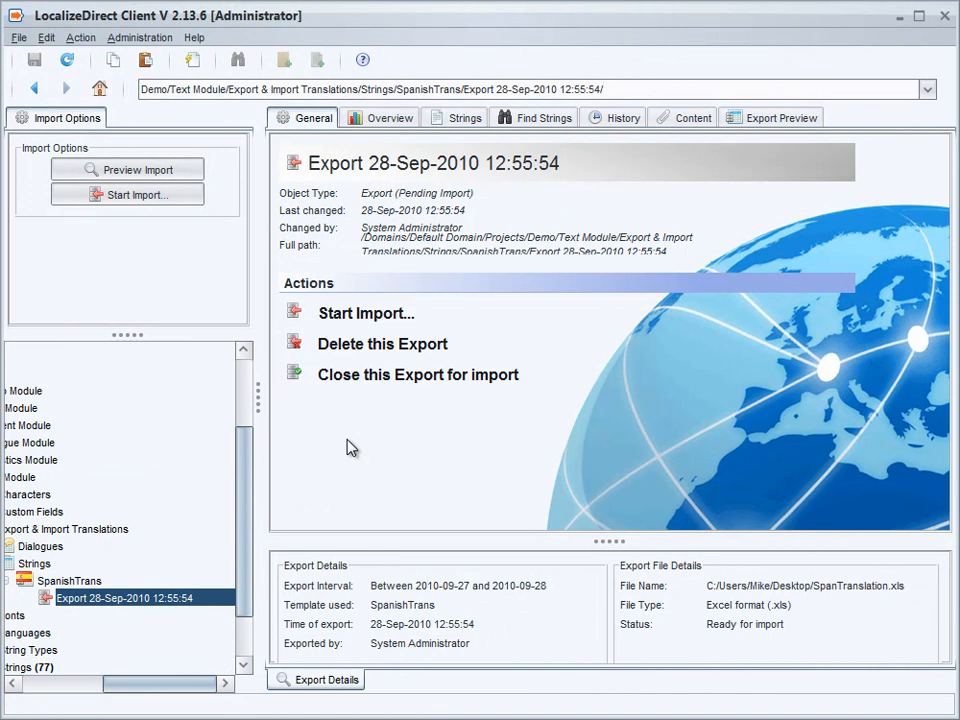
- Back in LocalizeDirect Client, change the English text of STR_ACCEPT in the Strings folder to "Hello" and save it with re-translation enabled
{"action": "left_click_drag", "start_coordinate": [250, 520], "coordinate": [250, 546]}
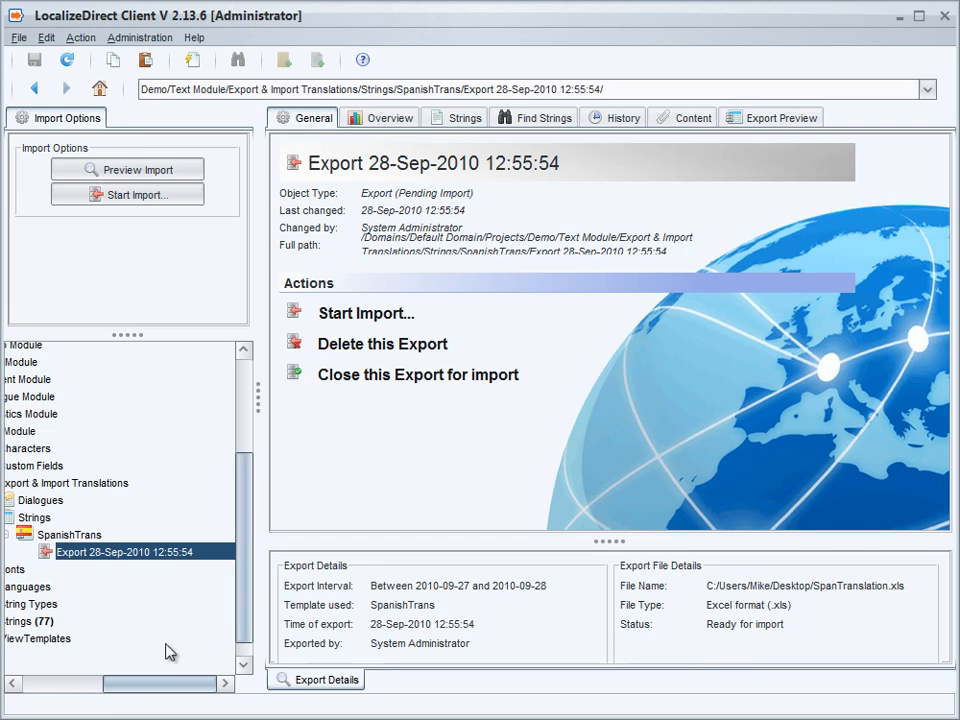
{"action": "left_click_drag", "start_coordinate": [150, 686], "coordinate": [137, 688]}
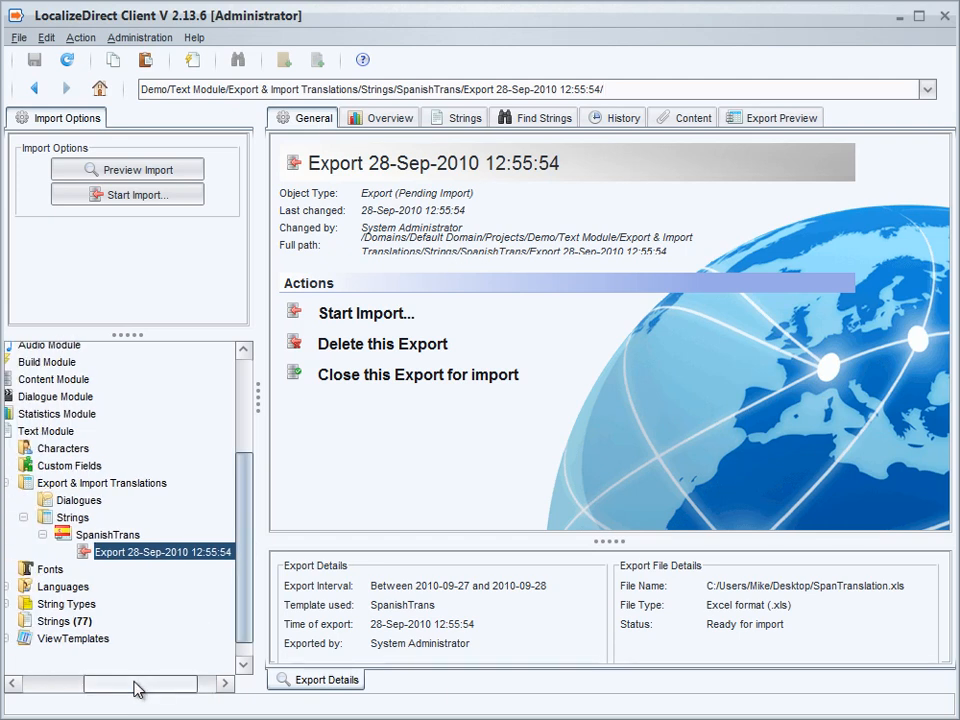
{"action": "left_click", "coordinate": [60, 622]}
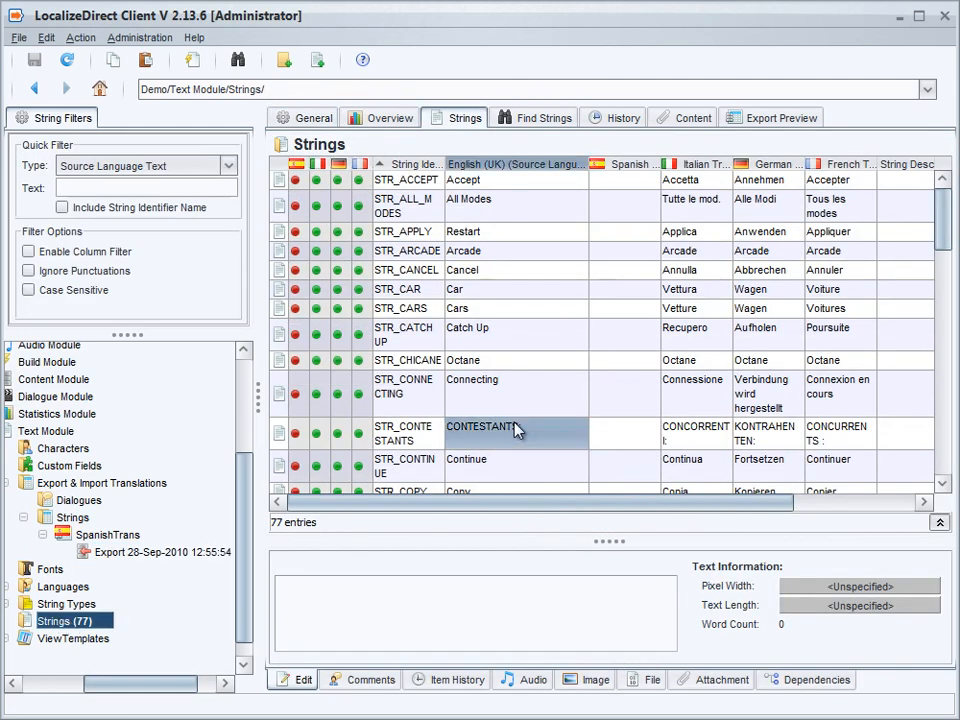
{"action": "left_click", "coordinate": [501, 184]}
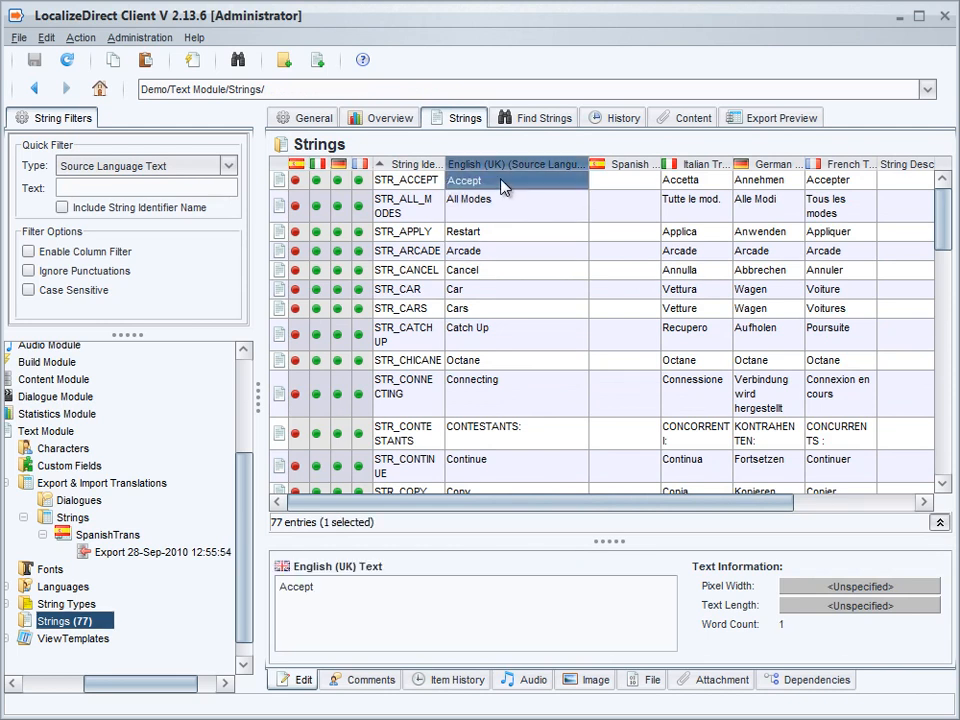
{"action": "left_click", "coordinate": [340, 586]}
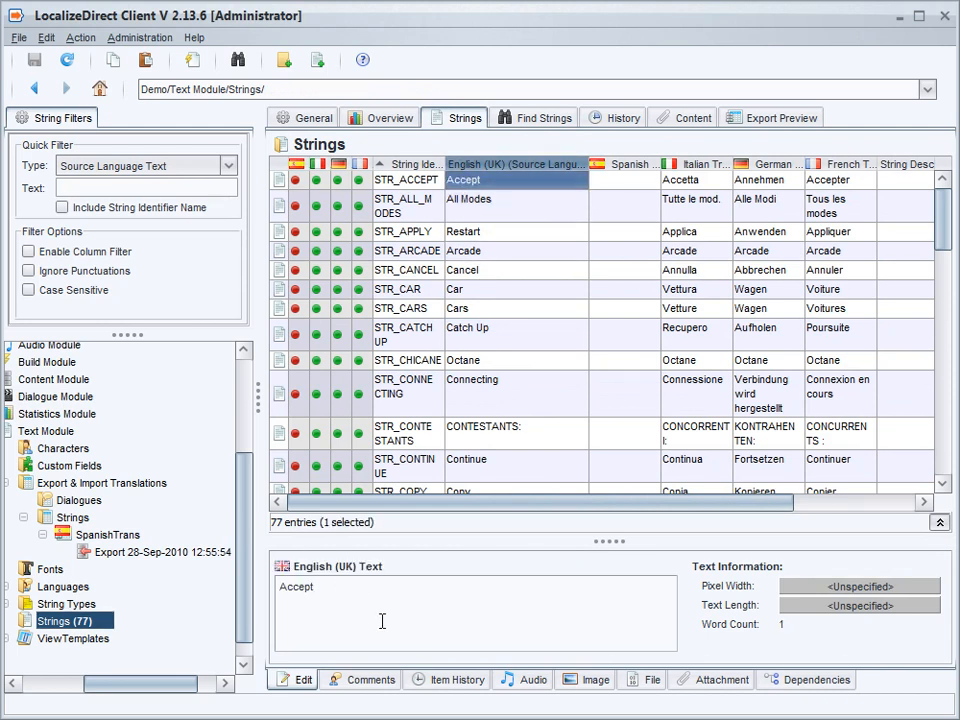
{"action": "key", "text": "BackSpace"}
{"action": "key", "text": "BackSpace"}
{"action": "key", "text": "BackSpace"}
{"action": "key", "text": "BackSpace"}
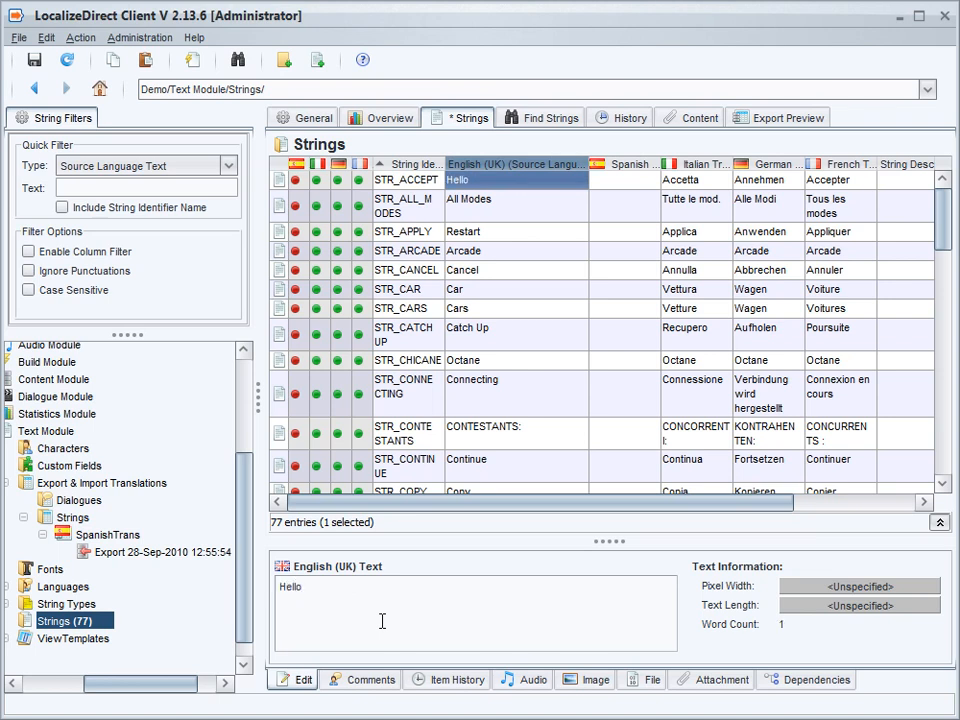
{"action": "key", "text": "ctrl+s"}
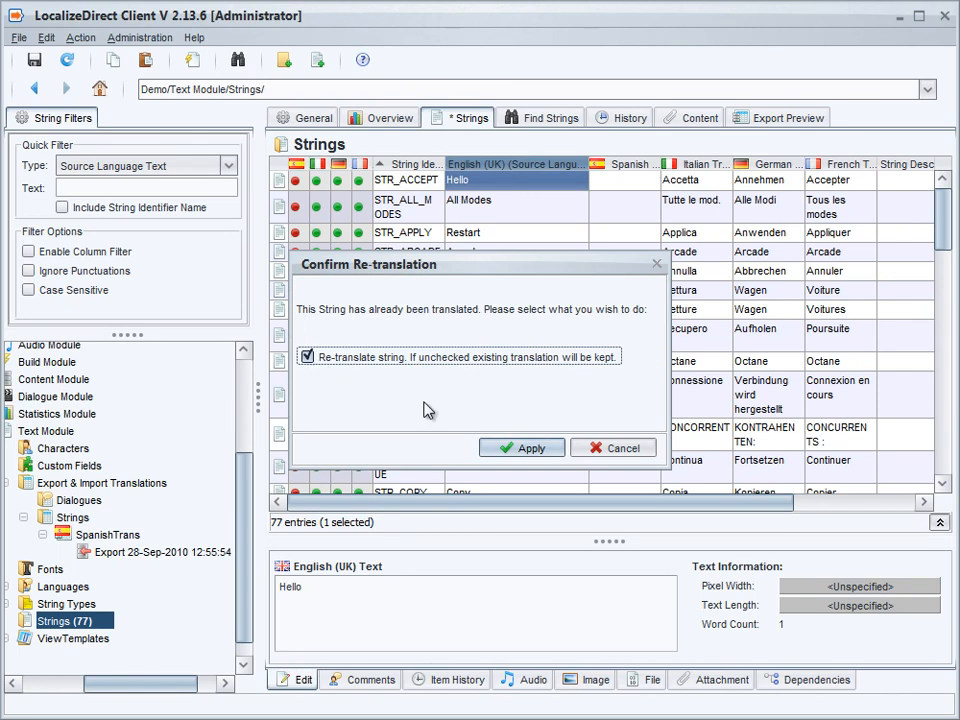
{"action": "left_click", "coordinate": [513, 450]}
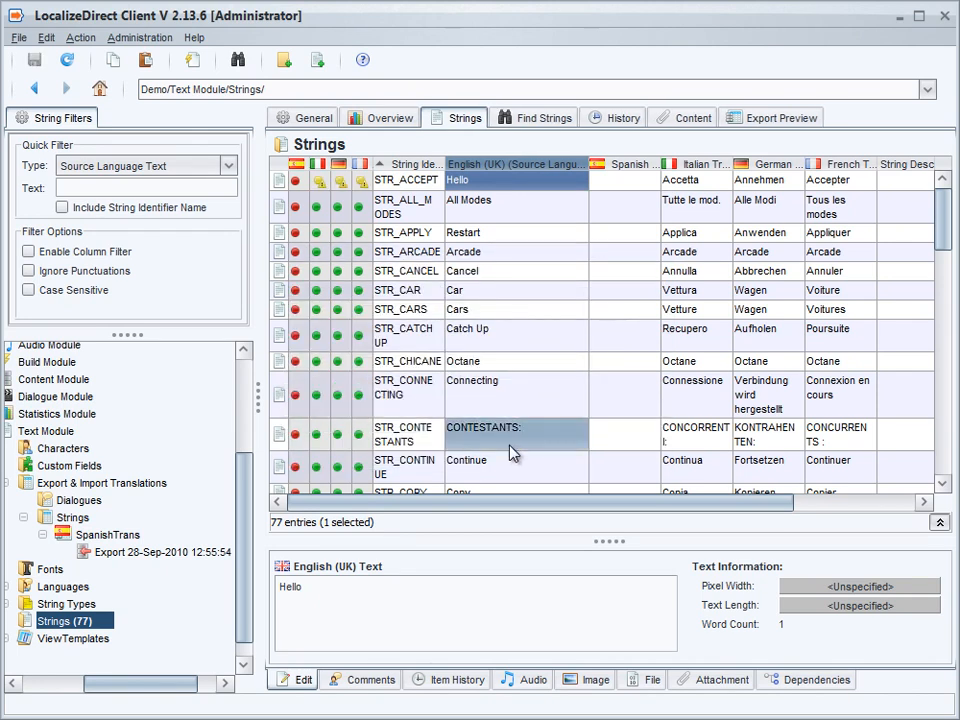
- Change the English text of STR_CANCEL to "Goodbye" and save it with re-translation enabled
{"action": "left_click", "coordinate": [488, 278]}
{"action": "left_click", "coordinate": [357, 588]}
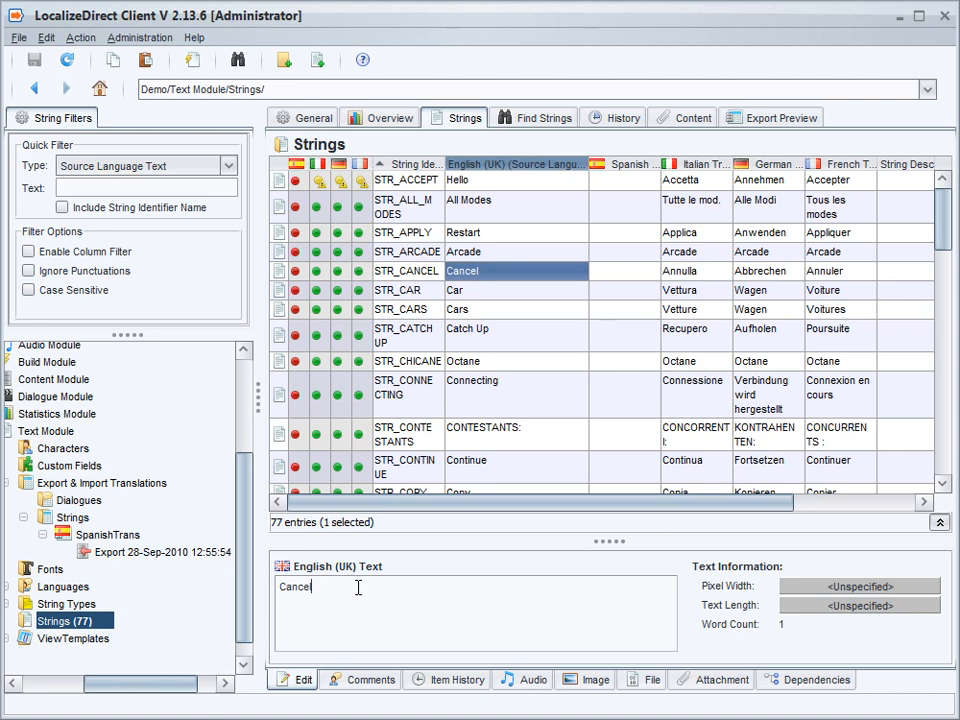
{"action": "key", "text": "BackSpace"}
{"action": "key", "text": "BackSpace"}
{"action": "key", "text": "BackSpace"}
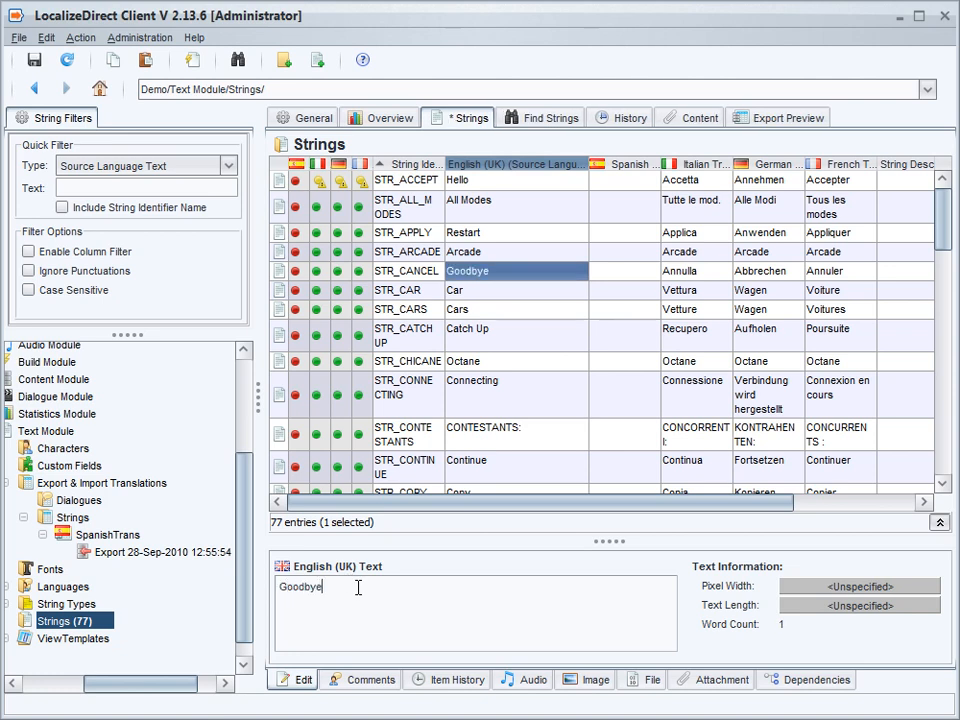
{"action": "key", "text": "ctrl+s"}
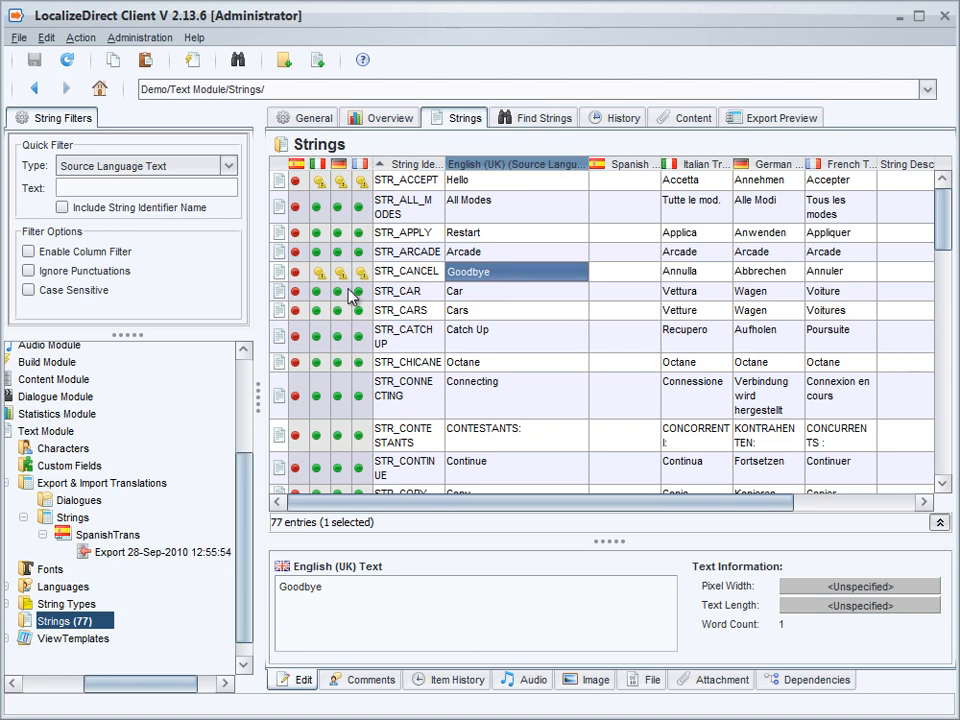
- Start a new string folder named "Extra" inside the Strings folder
{"action": "right_click", "coordinate": [55, 625]}
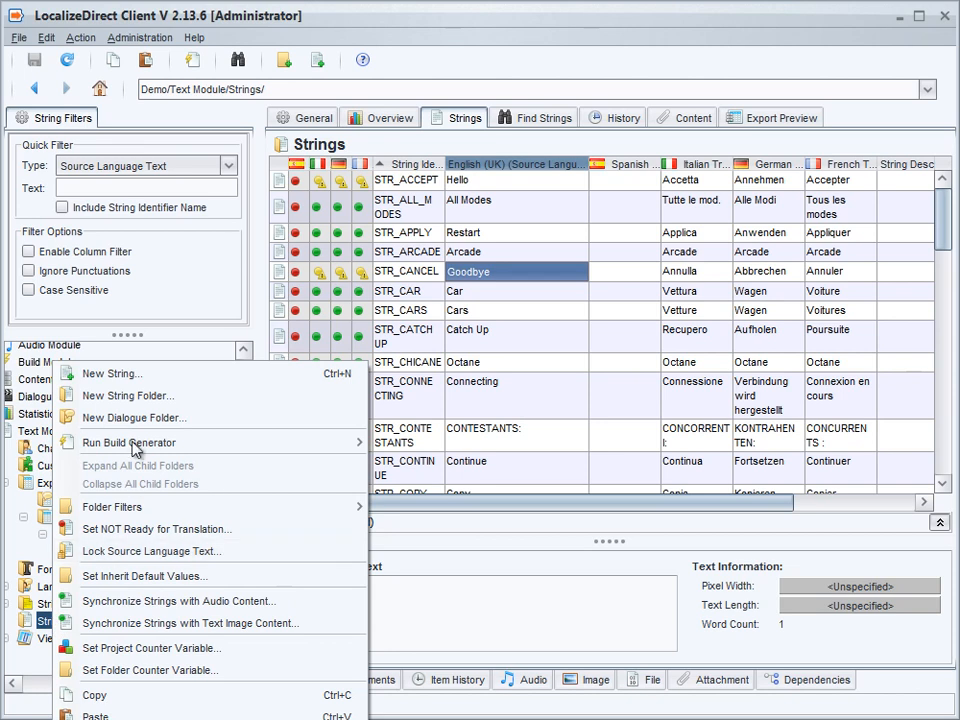
{"action": "left_click", "coordinate": [136, 400]}
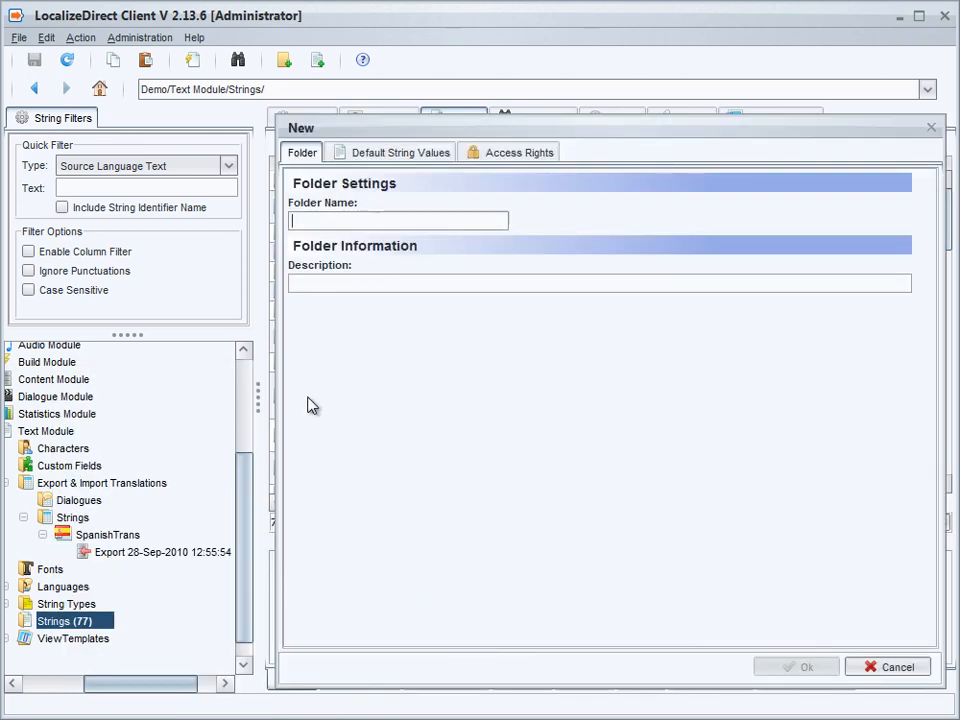
{"action": "type", "text": "Extra"}
- Set the new folder's default string identifier name to STR_<$folderPath$>_<$counterFolder$> using the counter variables
{"action": "left_click", "coordinate": [390, 157]}
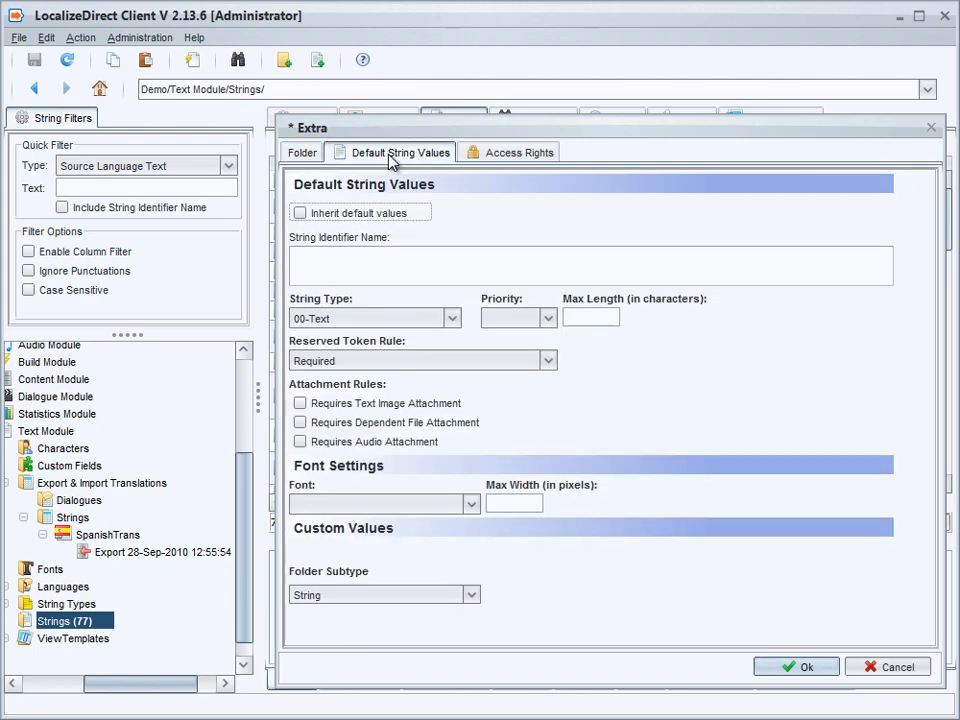
{"action": "left_click", "coordinate": [364, 257]}
{"action": "type", "text": "STR"}
{"action": "right_click", "coordinate": [364, 257]}
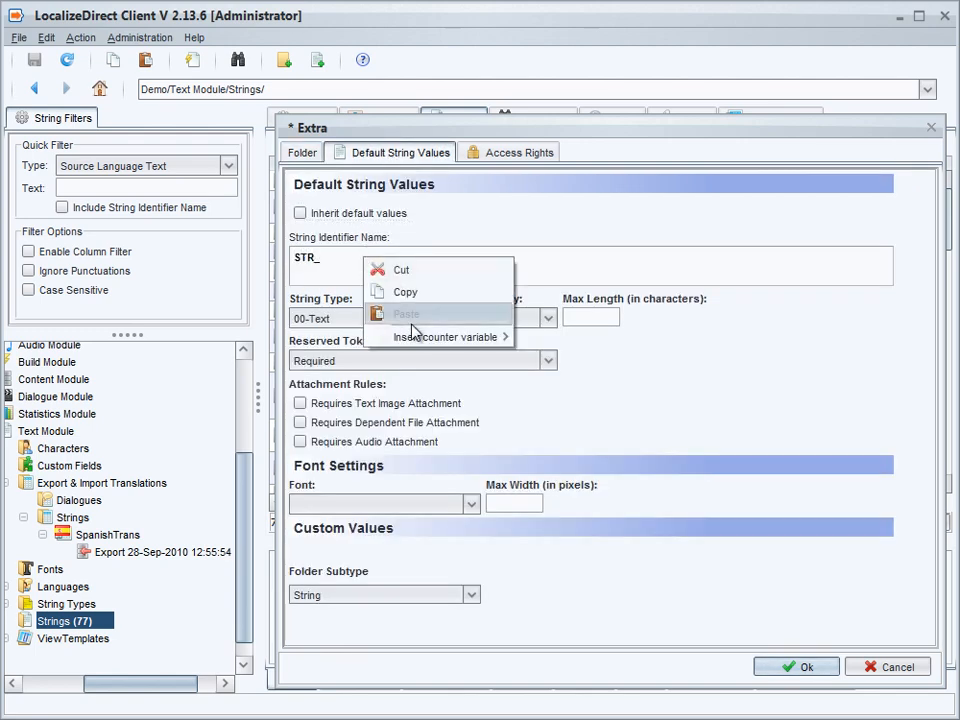
{"action": "mouse_move", "coordinate": [422, 337]}
{"action": "type", "text": "_"}
{"action": "left_click", "coordinate": [556, 376]}
{"action": "type", "text": "_"}
{"action": "right_click", "coordinate": [456, 263]}
{"action": "mouse_move", "coordinate": [506, 344]}
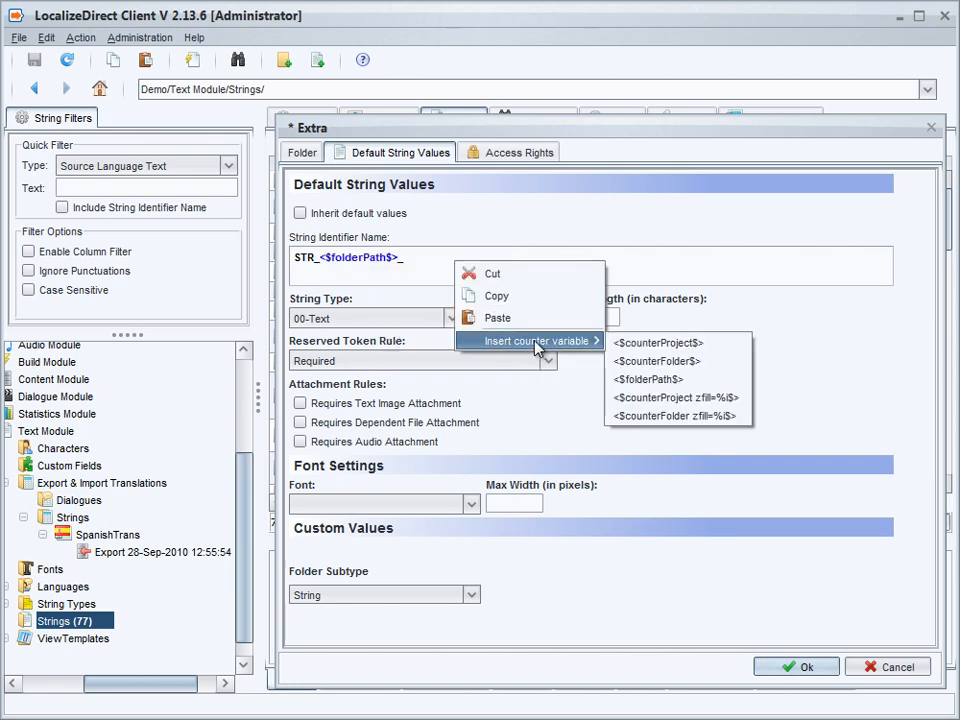
{"action": "left_click", "coordinate": [620, 361]}
- Set the folder's default maximum text length to 30 characters and create the folder
{"action": "left_click", "coordinate": [573, 316]}
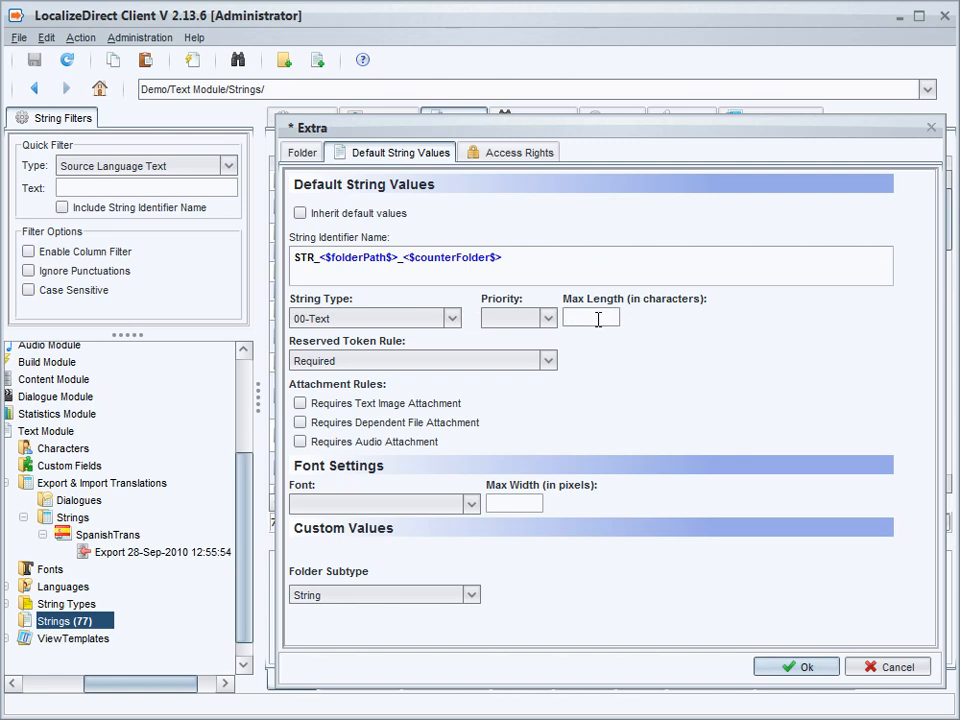
{"action": "type", "text": "30"}
{"action": "left_click", "coordinate": [781, 667]}
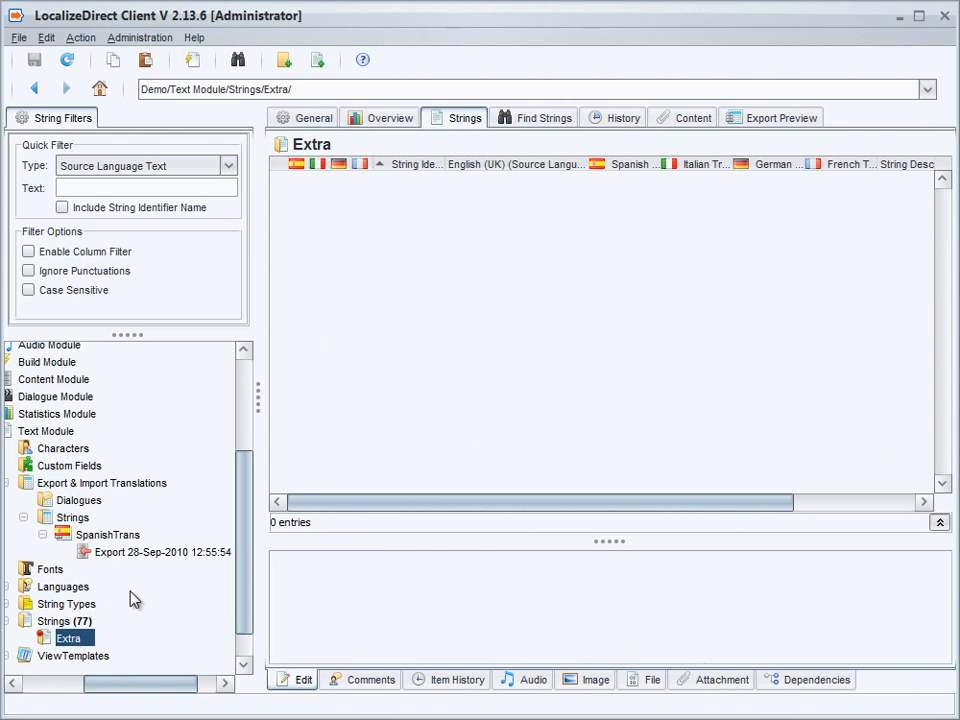
- Add and save the strings Start Game, Save Edit, Start Race, Parkway and Dock level in Extra, and set the folder ready for translation
{"action": "key", "text": "ctrl+n"}
{"action": "key", "text": "ctrl+n"}
{"action": "key", "text": "ctrl+n"}
{"action": "key", "text": "ctrl+n"}
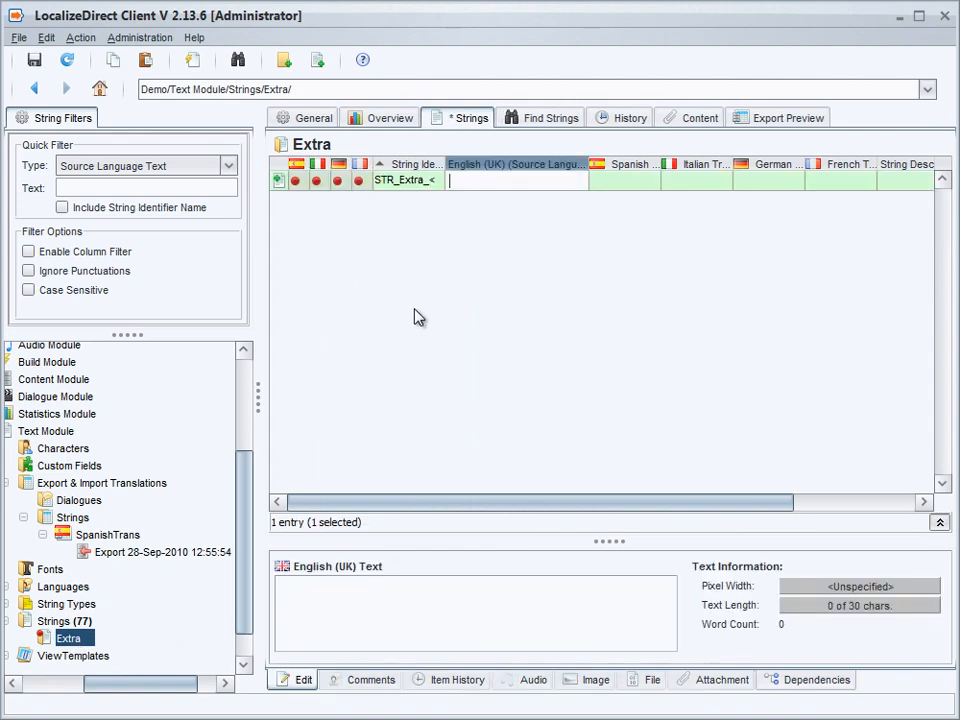
{"action": "key", "text": "ctrl+n"}
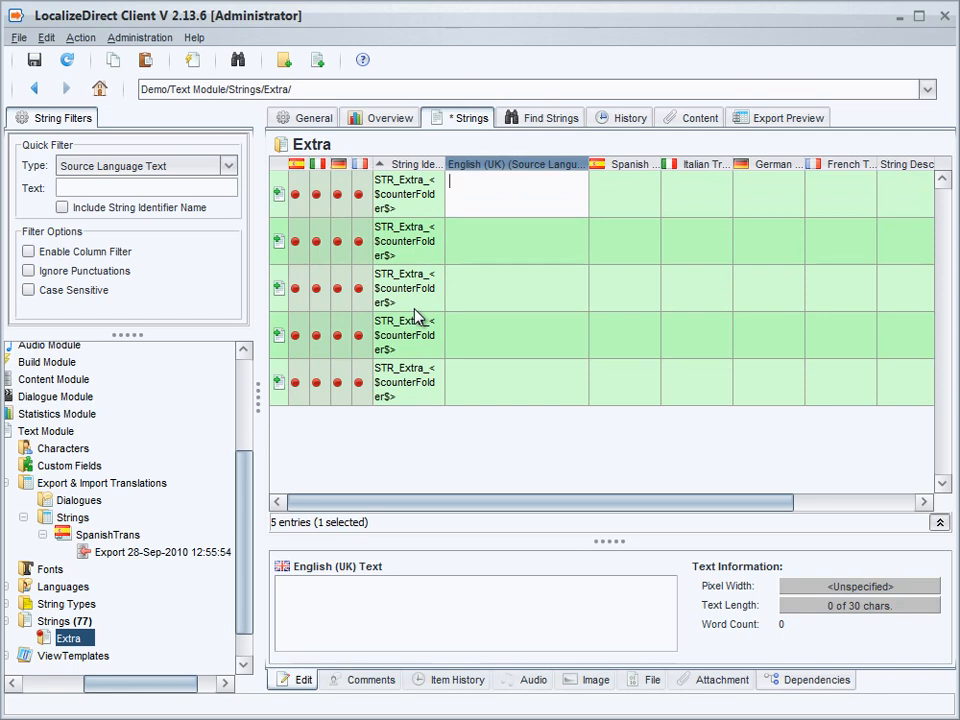
{"action": "key", "text": "ctrl+s"}
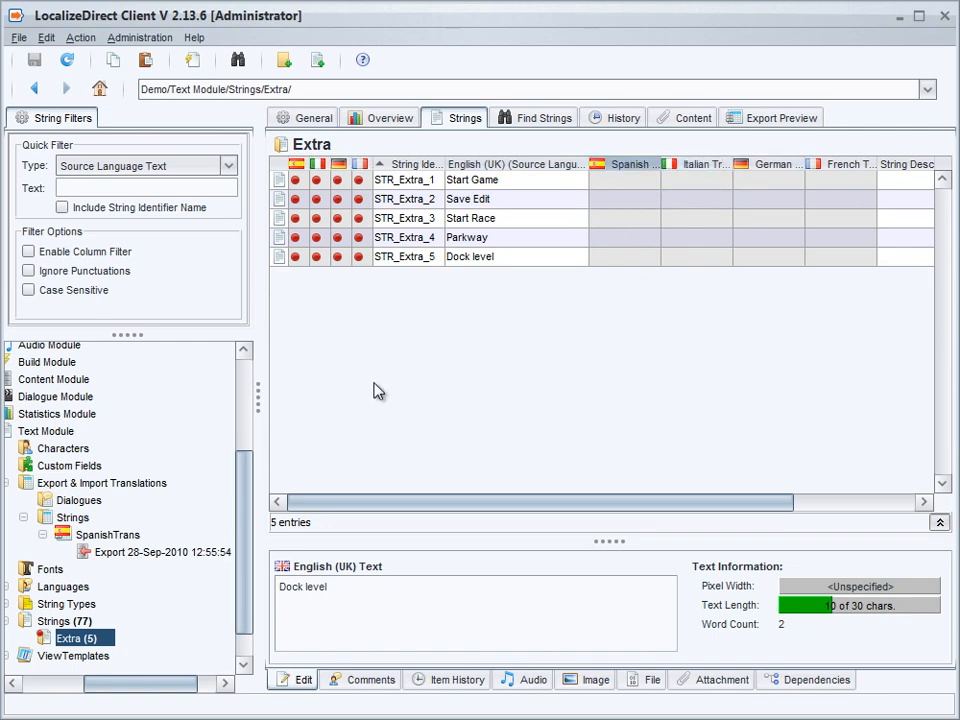
{"action": "right_click", "coordinate": [44, 643]}
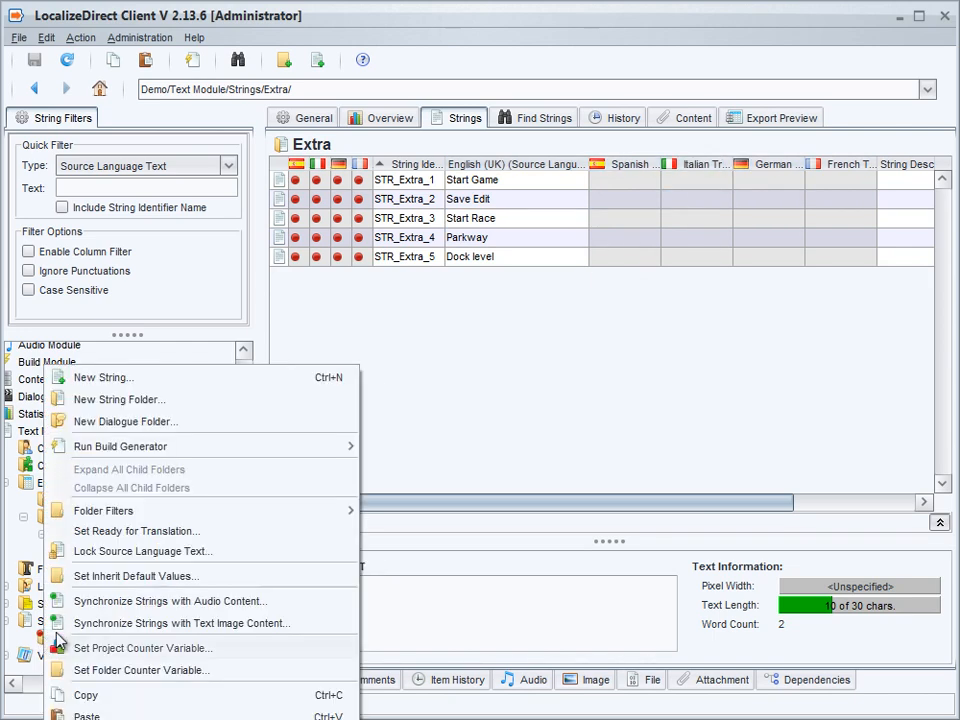
{"action": "left_click", "coordinate": [134, 533]}
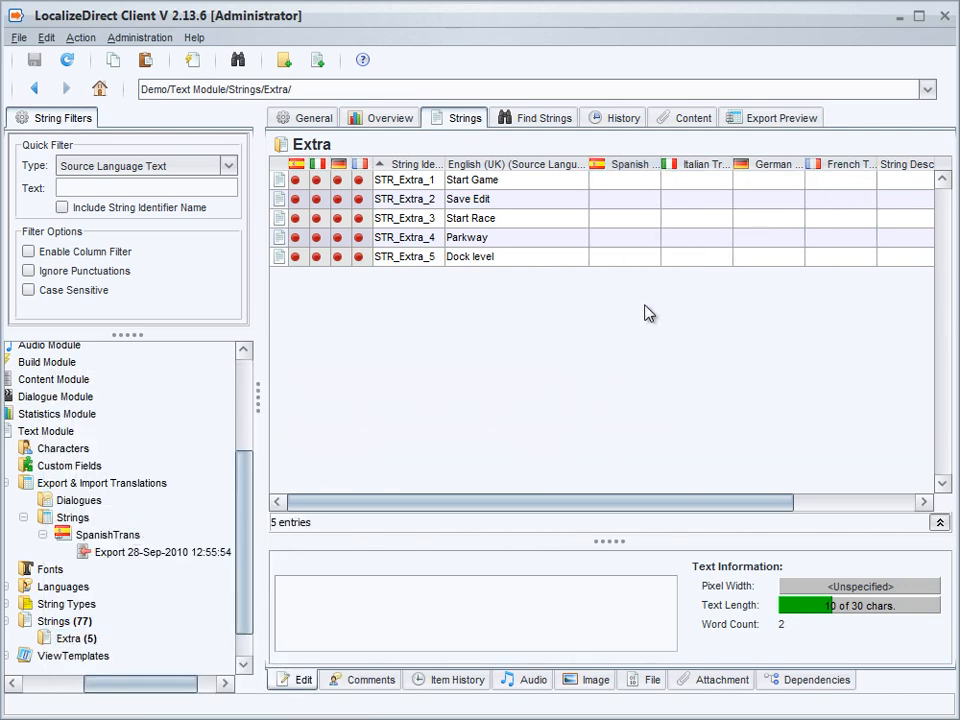
- In the SpanishTrans template, limit the export to strings changed on 28 Sep 2010 between 13.00 and 14.00
{"action": "left_click", "coordinate": [112, 535]}
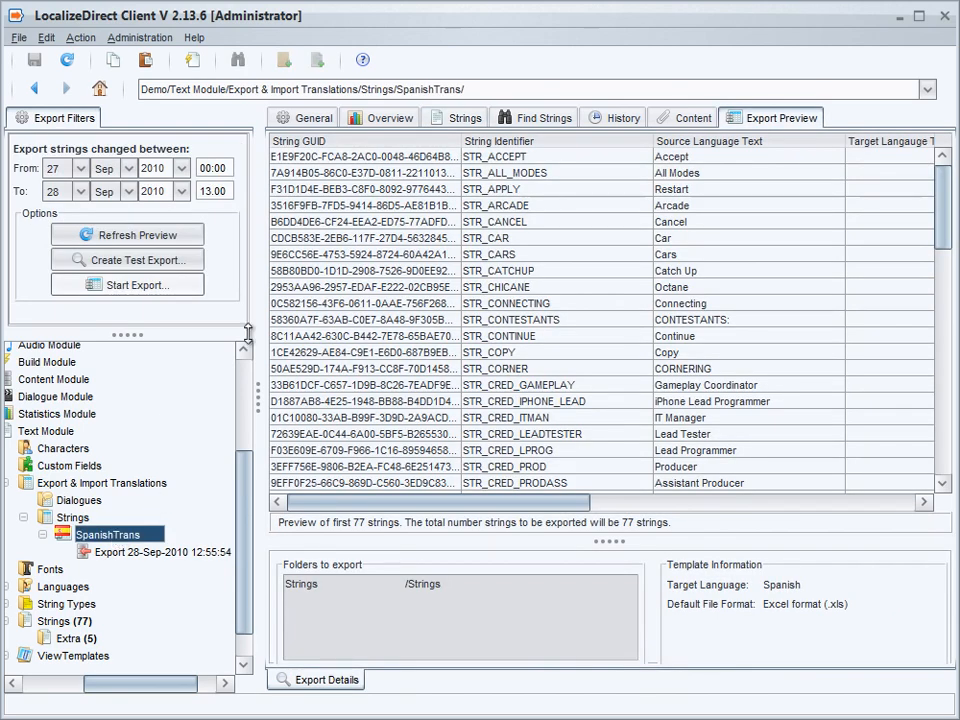
{"action": "left_click", "coordinate": [82, 170]}
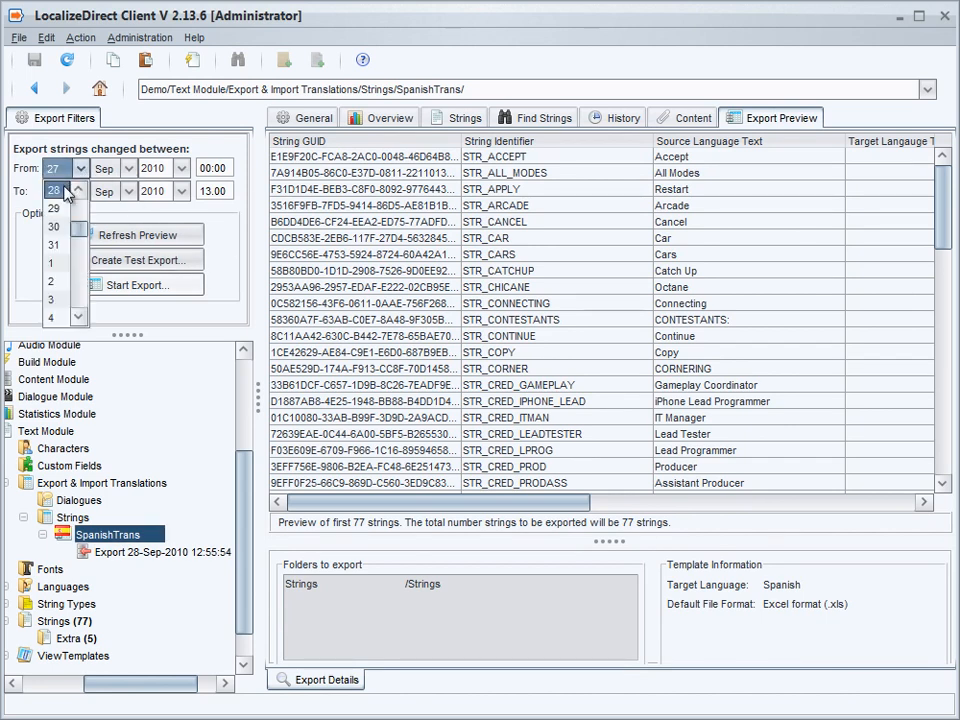
{"action": "left_click", "coordinate": [52, 189]}
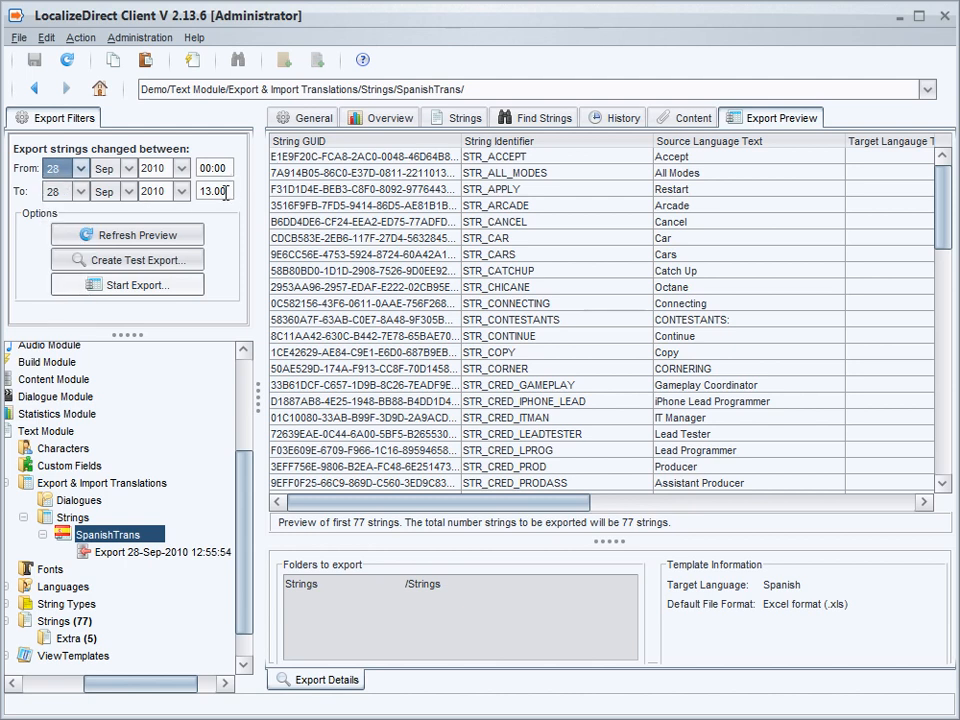
{"action": "left_click", "coordinate": [231, 191]}
{"action": "key", "text": "ctrl+c"}
{"action": "left_click_drag", "start_coordinate": [233, 168], "coordinate": [192, 168]}
{"action": "key", "text": "ctrl+v"}
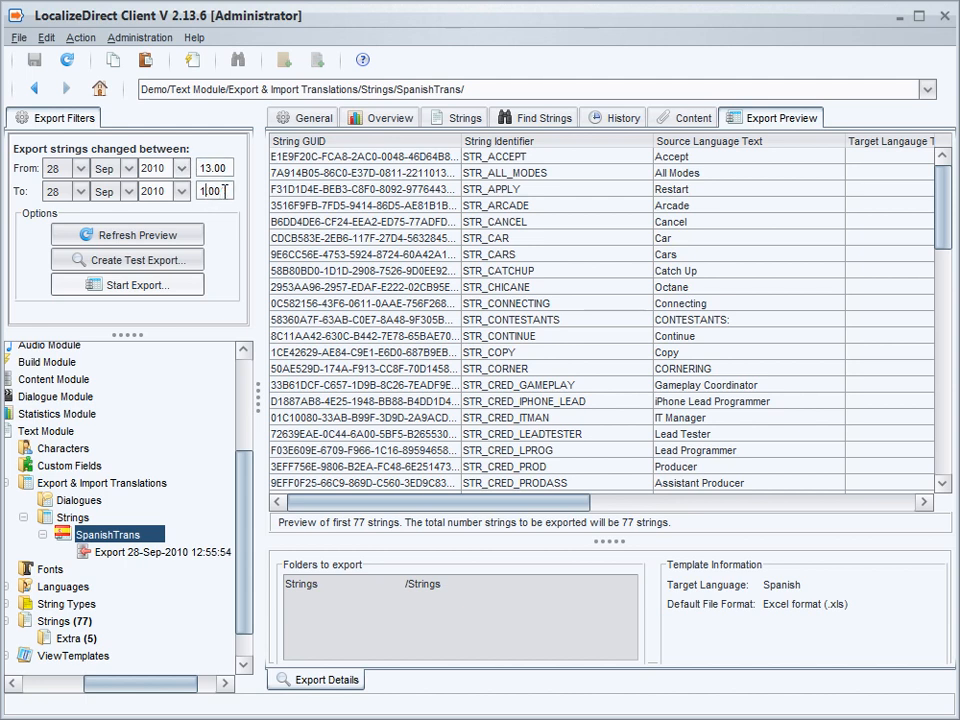
- Refresh the export preview and check the changed and new strings it lists
{"action": "left_click", "coordinate": [165, 236]}
{"action": "left_click", "coordinate": [377, 206]}
{"action": "left_click", "coordinate": [380, 189]}
{"action": "left_click", "coordinate": [505, 240]}
{"action": "left_click", "coordinate": [516, 176]}
{"action": "left_click", "coordinate": [519, 160]}
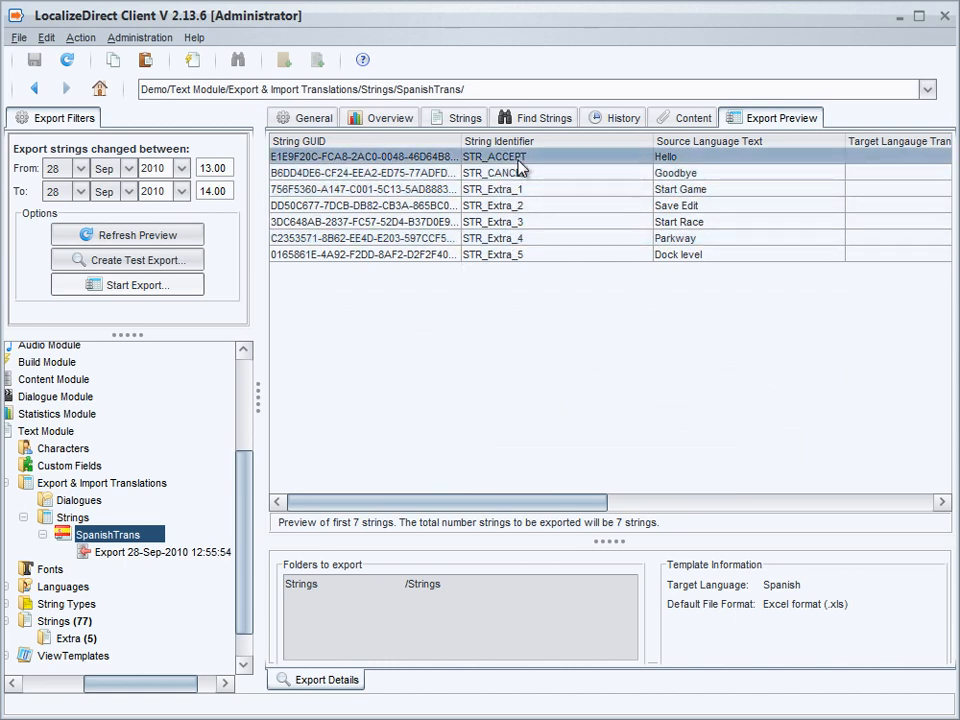
- Export the filtered strings to an Excel file named SpanishTrans2 on the Desktop
{"action": "left_click", "coordinate": [163, 288]}
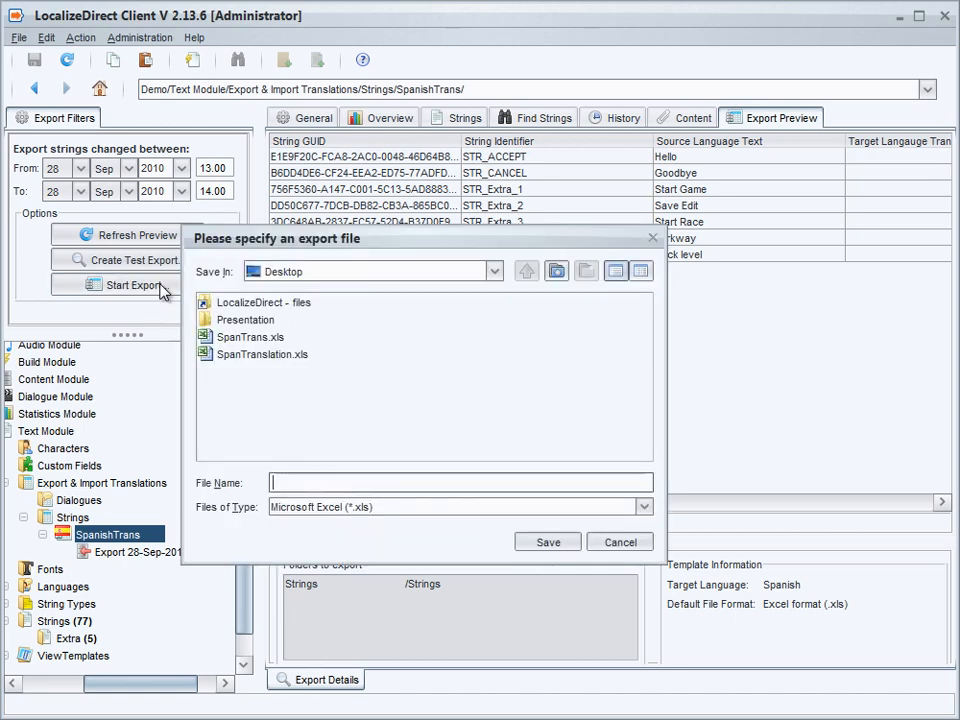
{"action": "type", "text": "SpanishTrans2"}
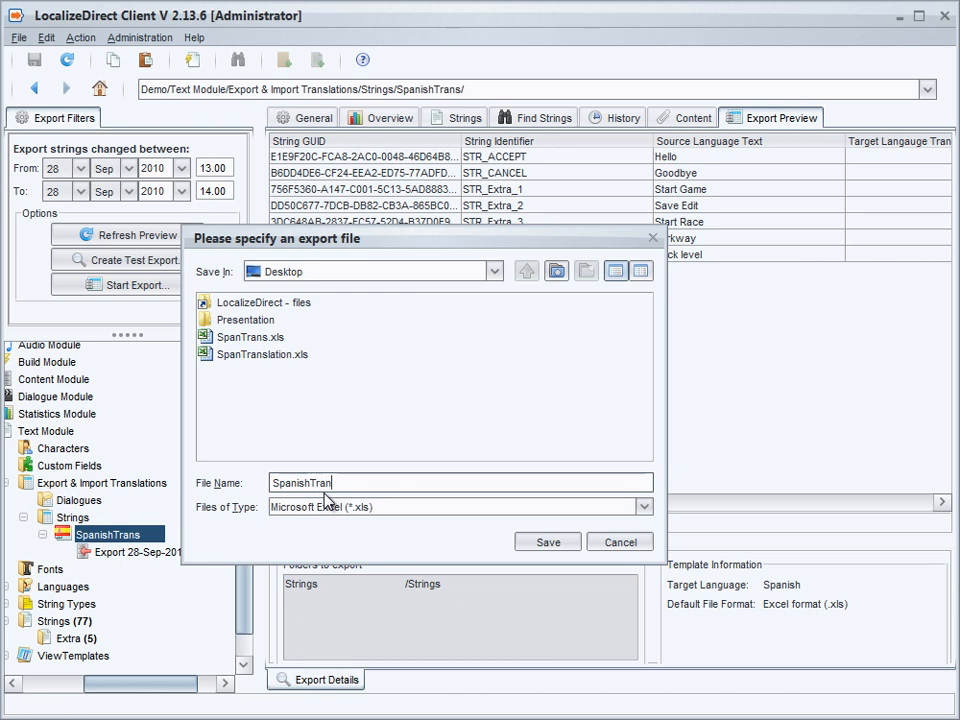
{"action": "left_click", "coordinate": [547, 545]}
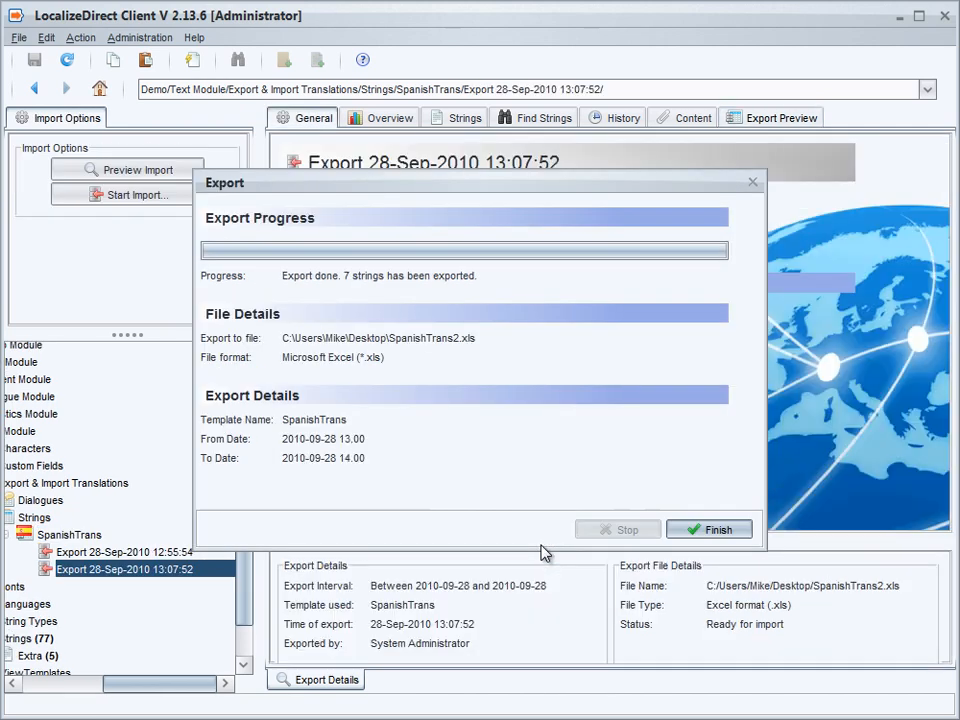
{"action": "left_click", "coordinate": [711, 530]}
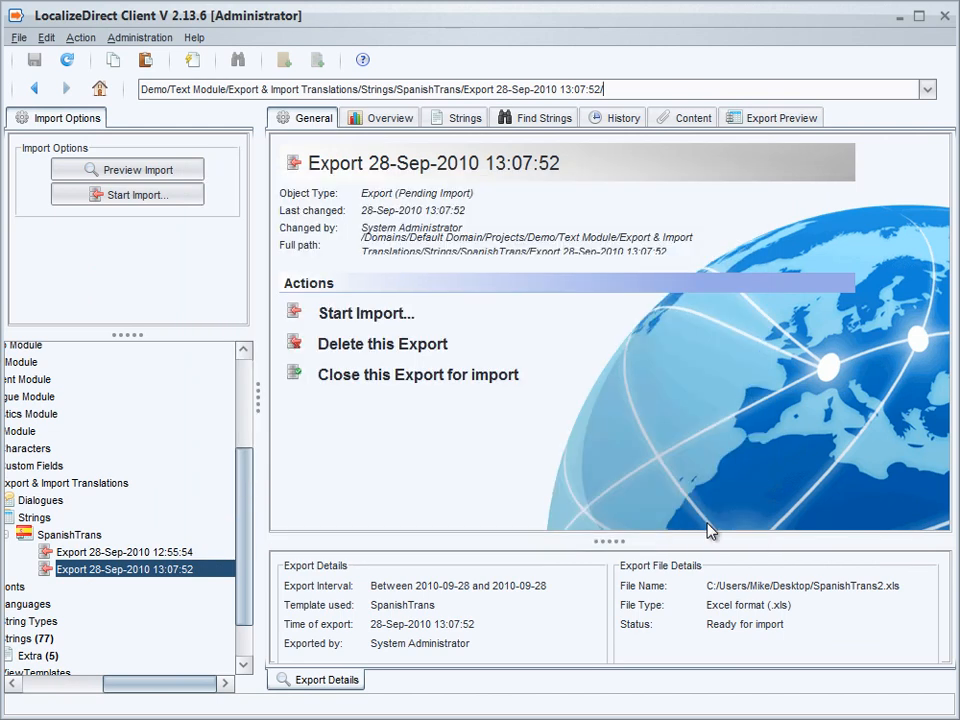
- Start an import for the 12:55:54 export of SpanishTrans and load SpanTranslation.xls as the import file
{"action": "scroll", "coordinate": [148, 623], "scroll_direction": "up", "scroll_amount": 1}
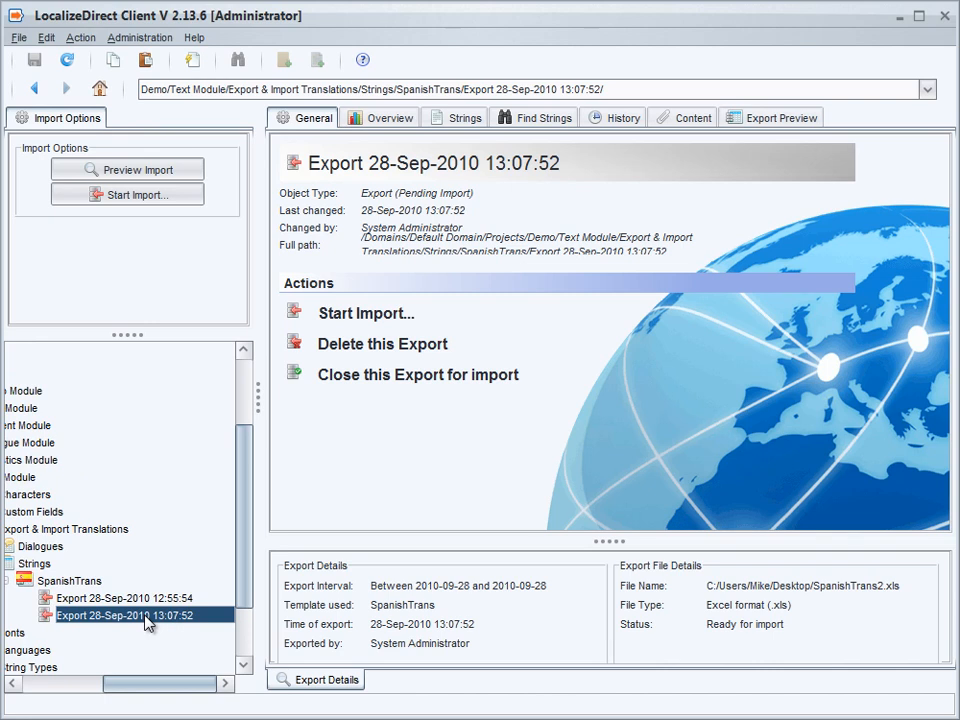
{"action": "left_click", "coordinate": [121, 599]}
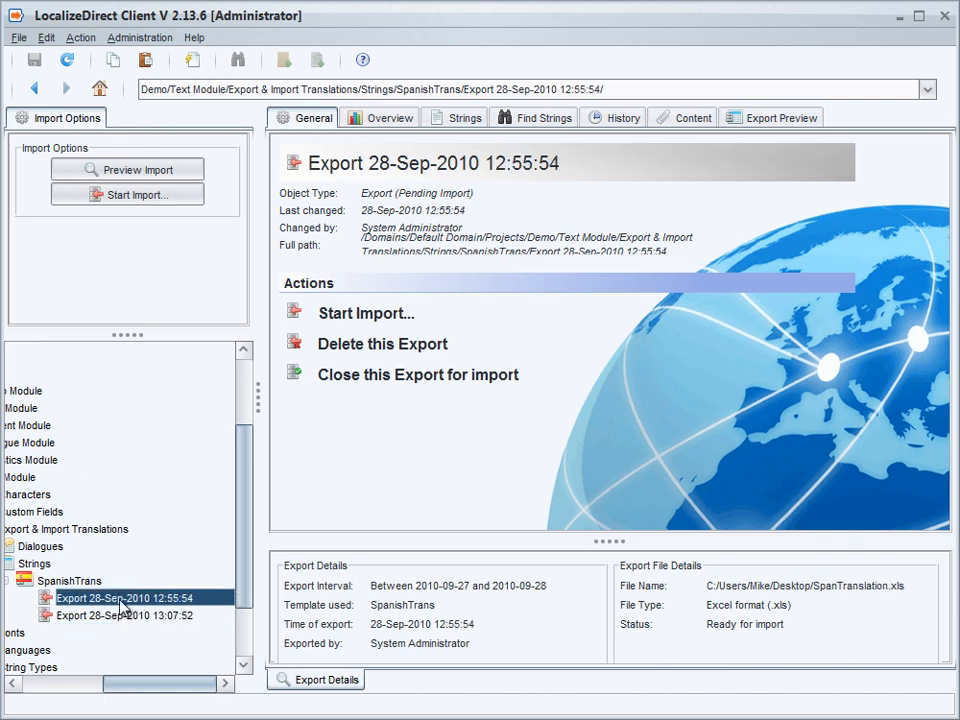
{"action": "left_click", "coordinate": [342, 316]}
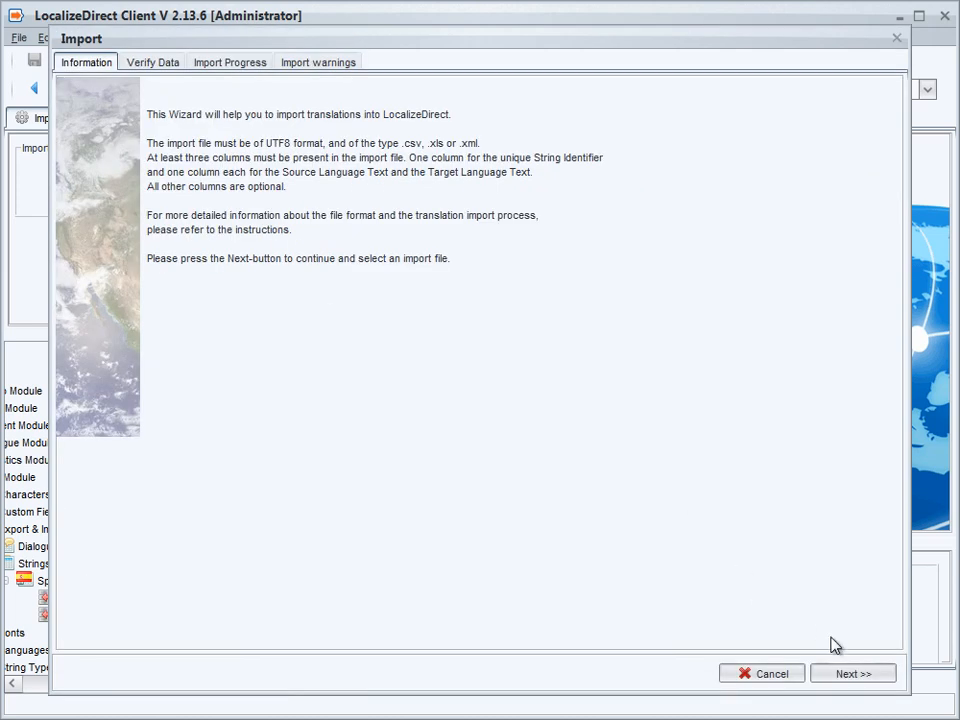
{"action": "left_click", "coordinate": [840, 678]}
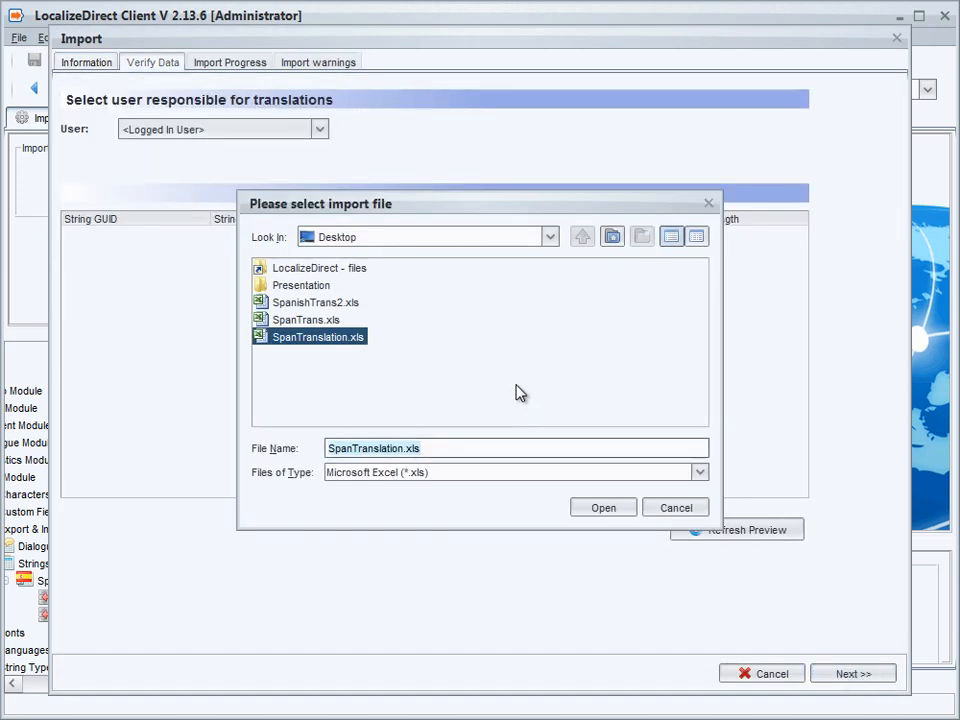
{"action": "left_click", "coordinate": [587, 509]}
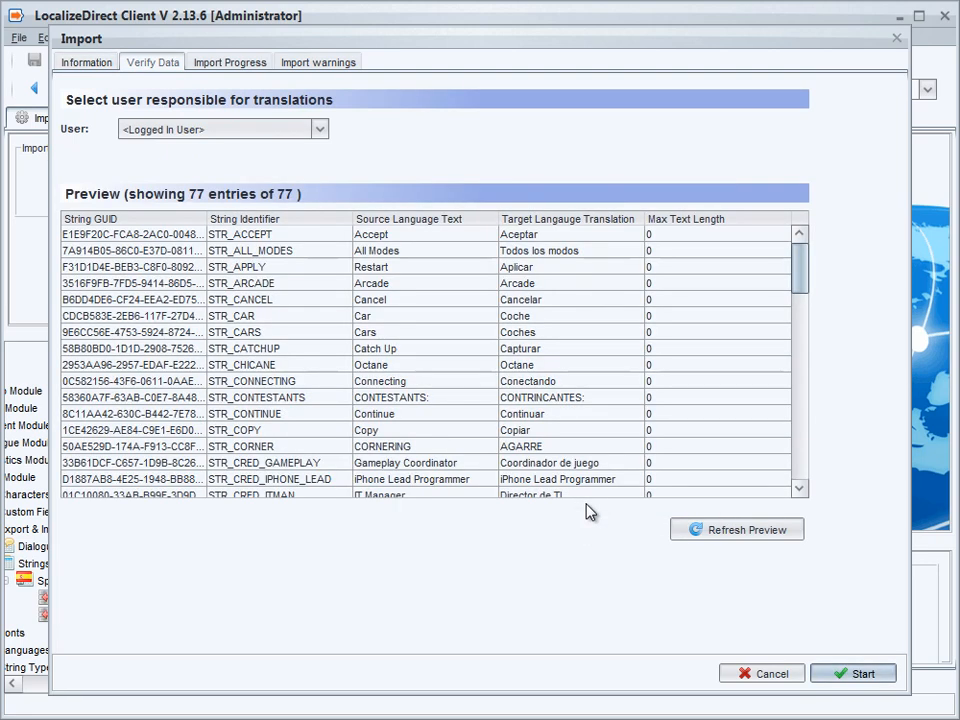
- Keep the logged-in user as responsible for the translations and run the import
{"action": "left_click", "coordinate": [422, 316]}
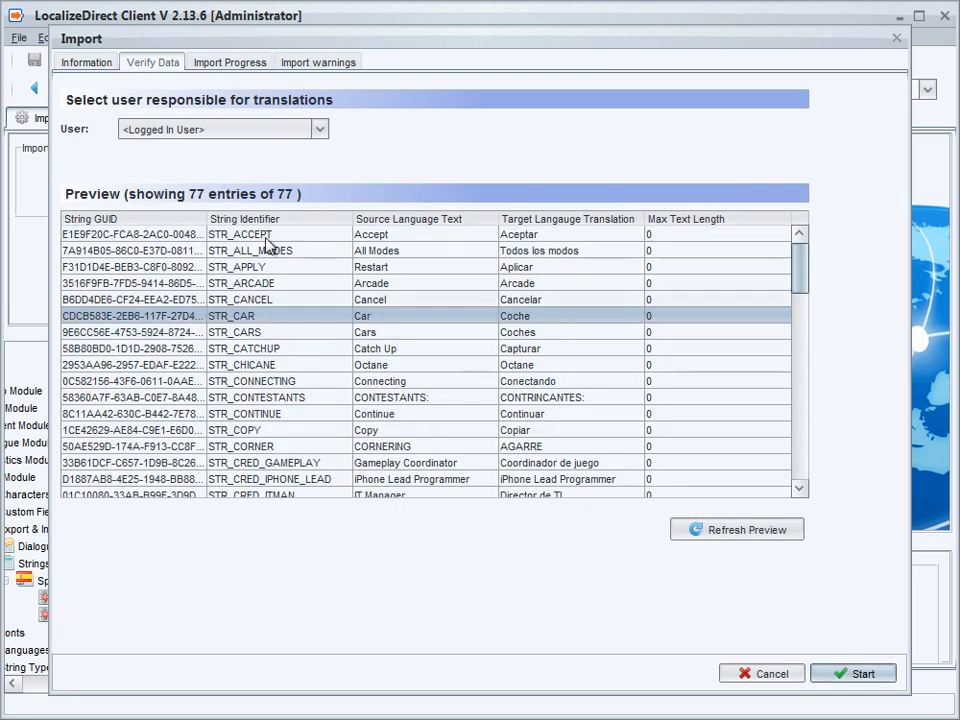
{"action": "left_click", "coordinate": [318, 130]}
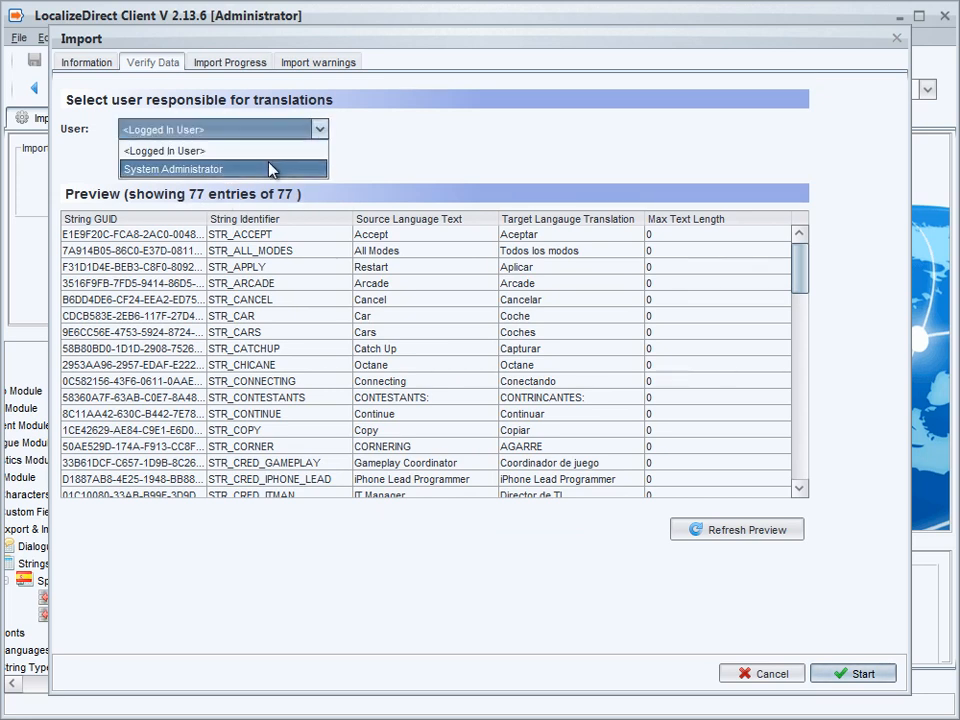
{"action": "left_click", "coordinate": [318, 129]}
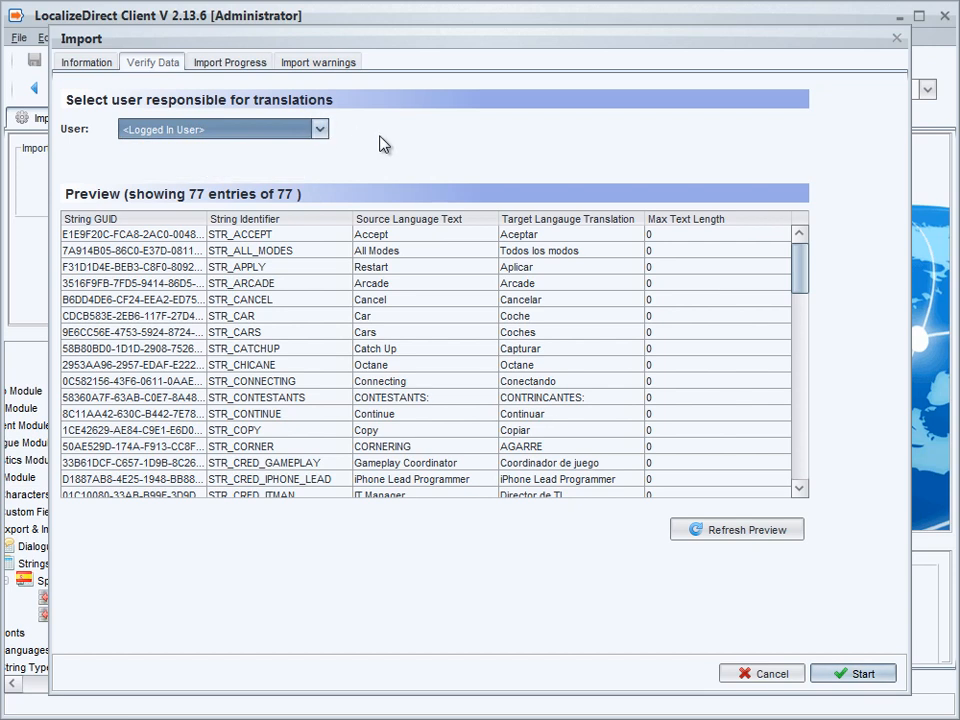
{"action": "left_click", "coordinate": [850, 674]}
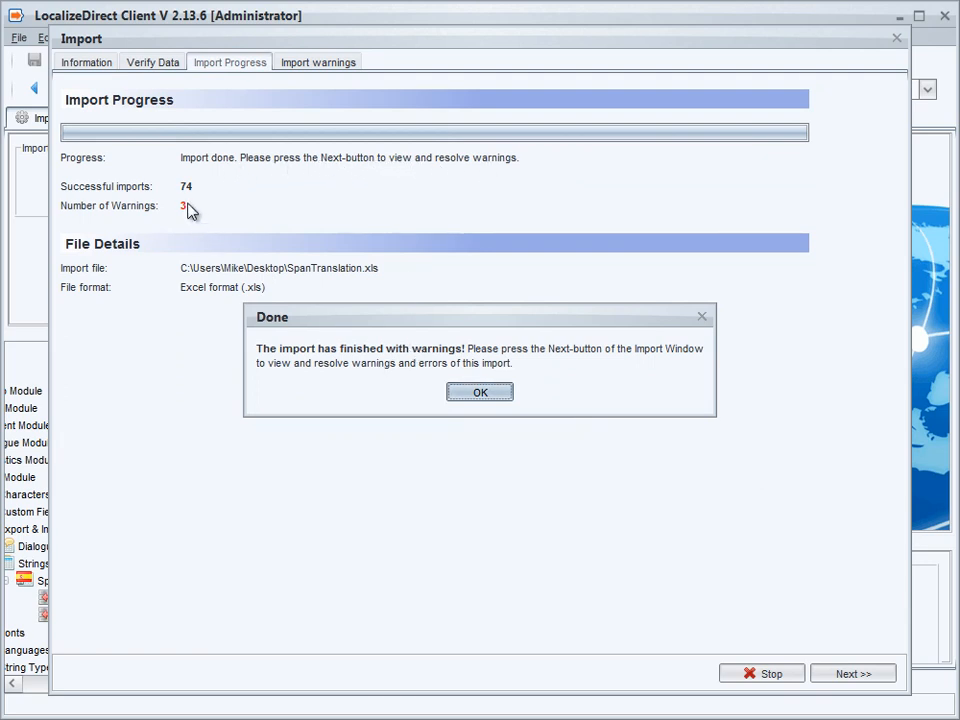
{"action": "left_click", "coordinate": [481, 394]}
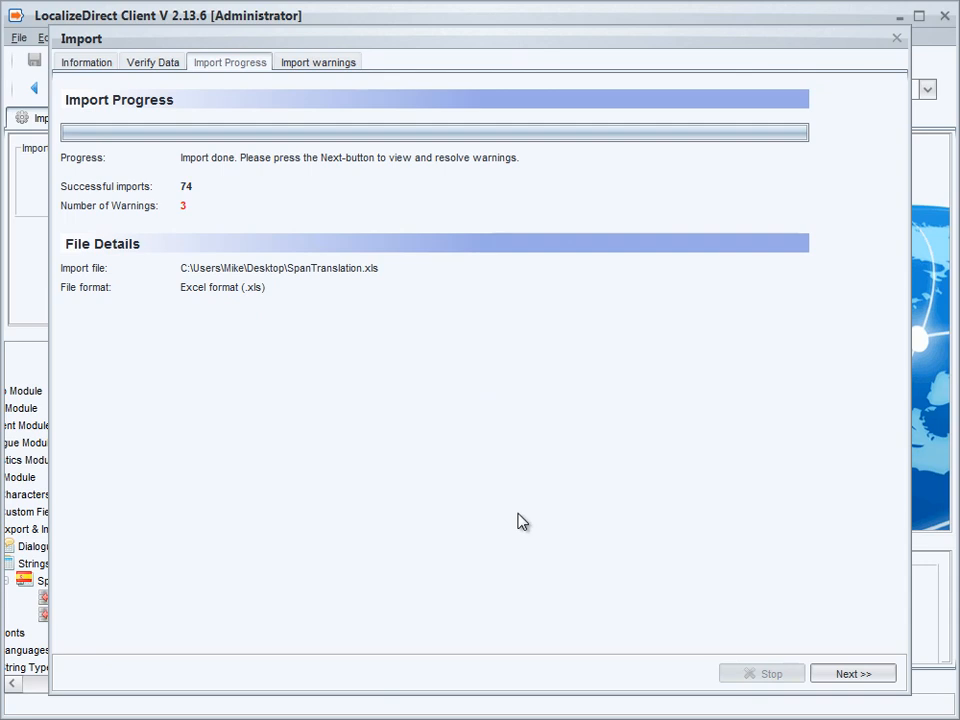
- Review the import warnings for STR_ACCEPT, STR_CANCEL and STR_NORMAL, including their warning descriptions
{"action": "left_click", "coordinate": [871, 679]}
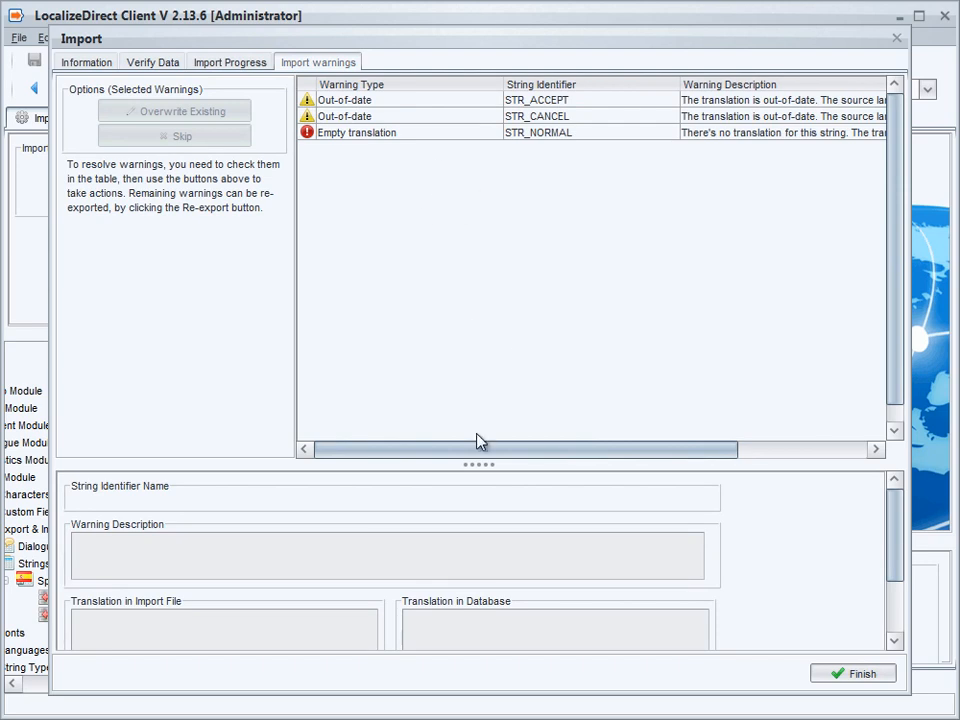
{"action": "left_click", "coordinate": [399, 134]}
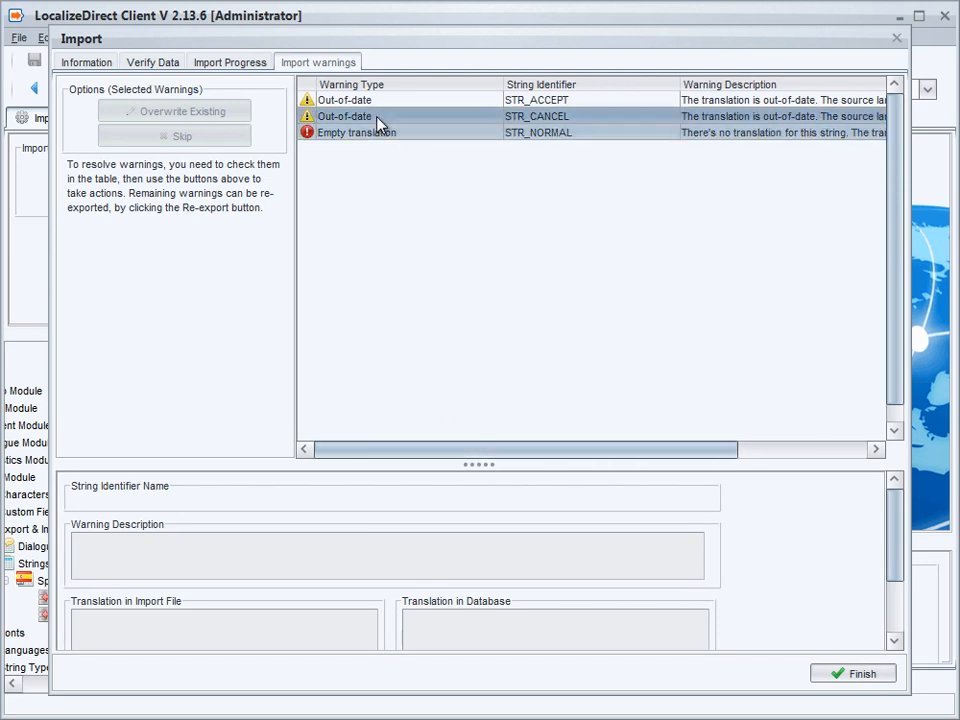
{"action": "left_click", "coordinate": [373, 102]}
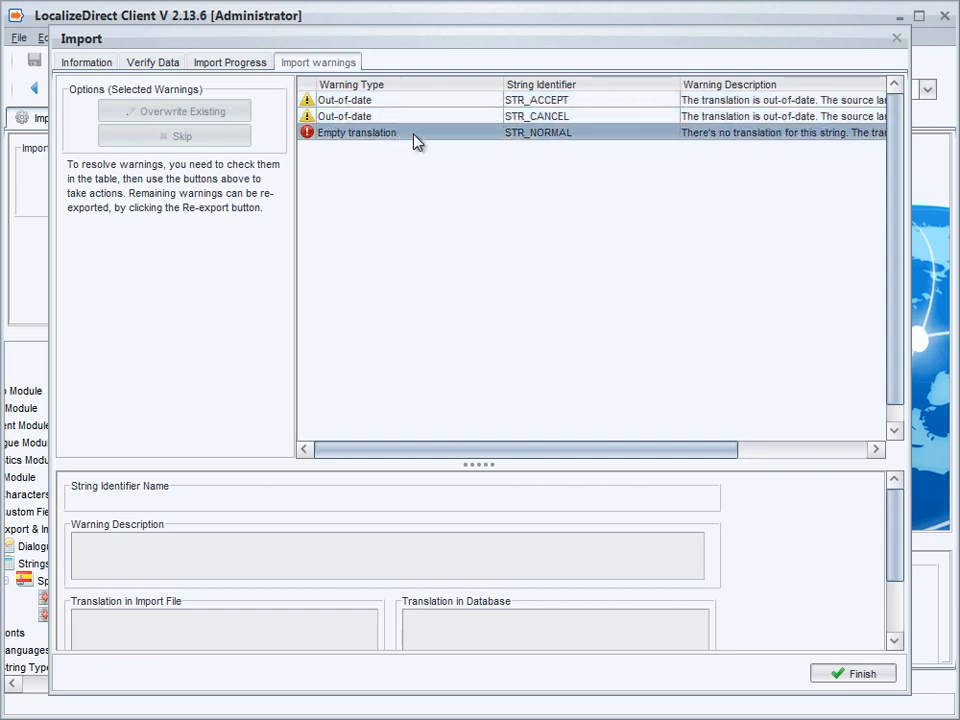
{"action": "left_click_drag", "start_coordinate": [501, 452], "coordinate": [626, 441]}
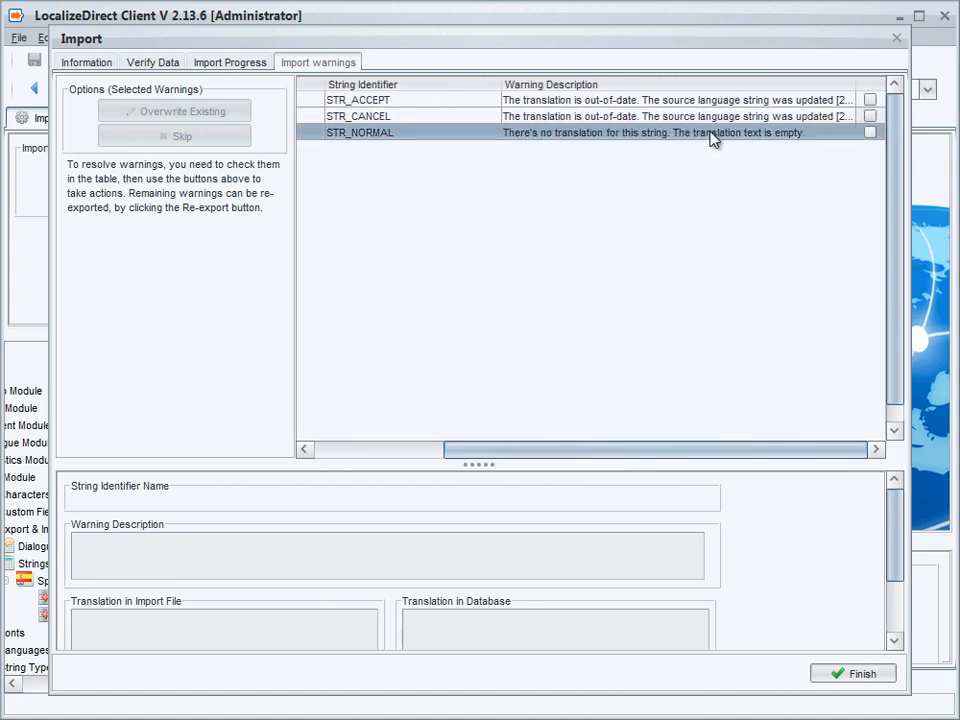
- Finish the import and export the remaining warnings to a new Excel file named SpanWarnings on the Desktop
{"action": "left_click_drag", "start_coordinate": [609, 452], "coordinate": [425, 466]}
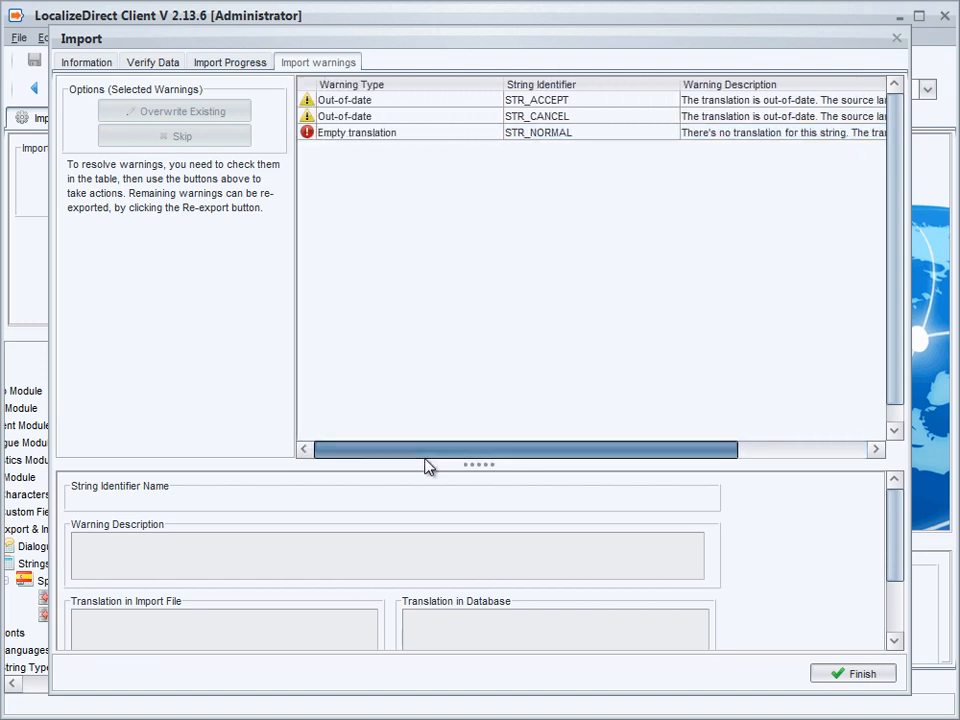
{"action": "left_click", "coordinate": [857, 677]}
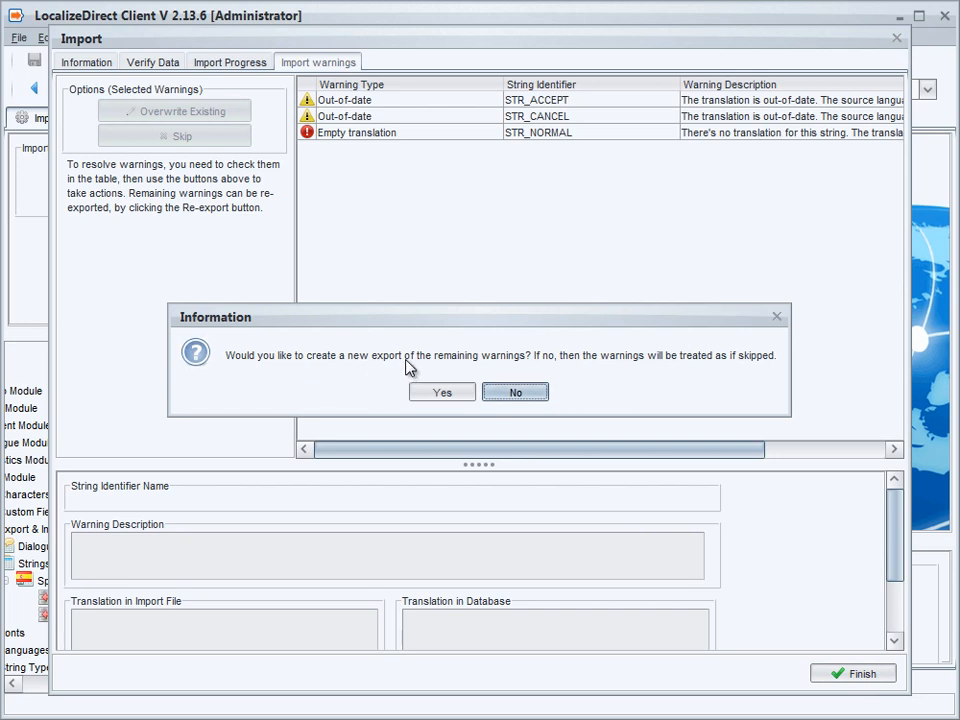
{"action": "left_click", "coordinate": [443, 392]}
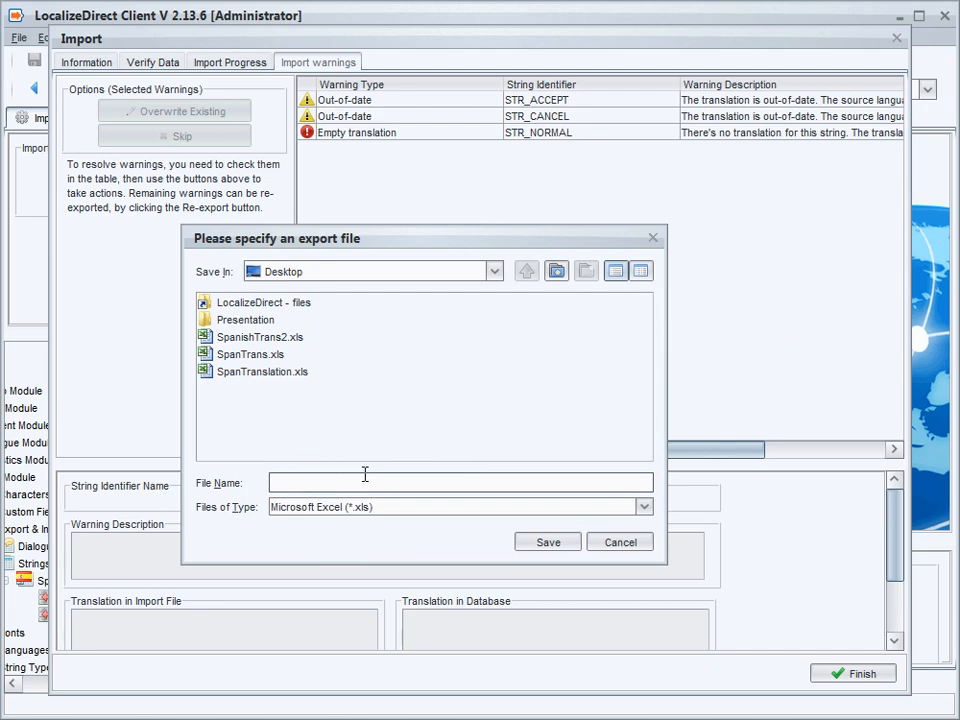
{"action": "type", "text": "SpanWarnings"}
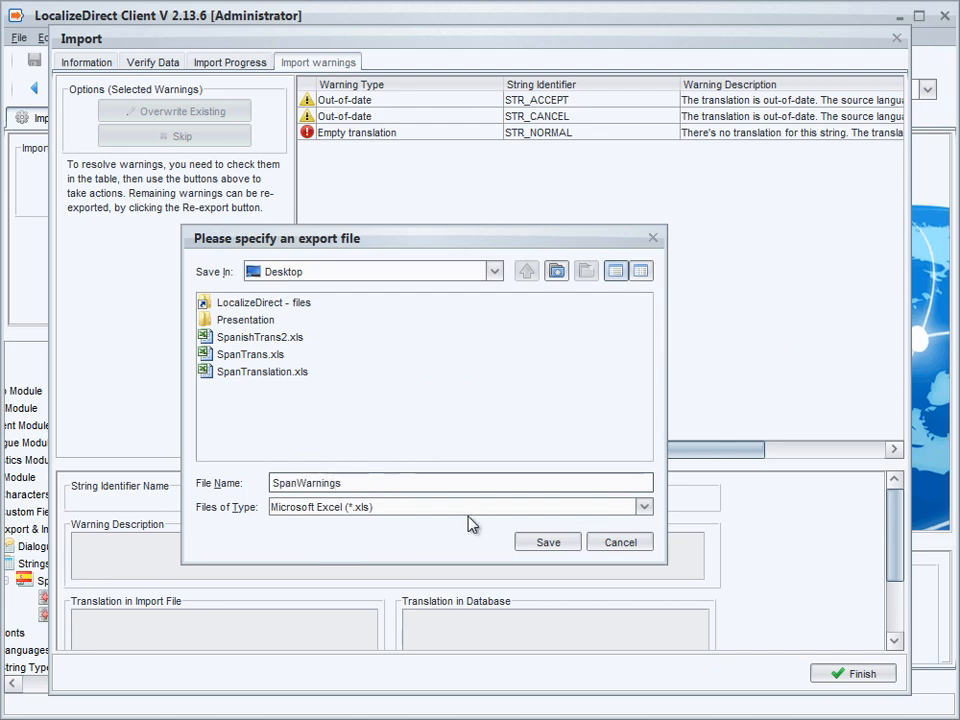
{"action": "left_click", "coordinate": [546, 545]}
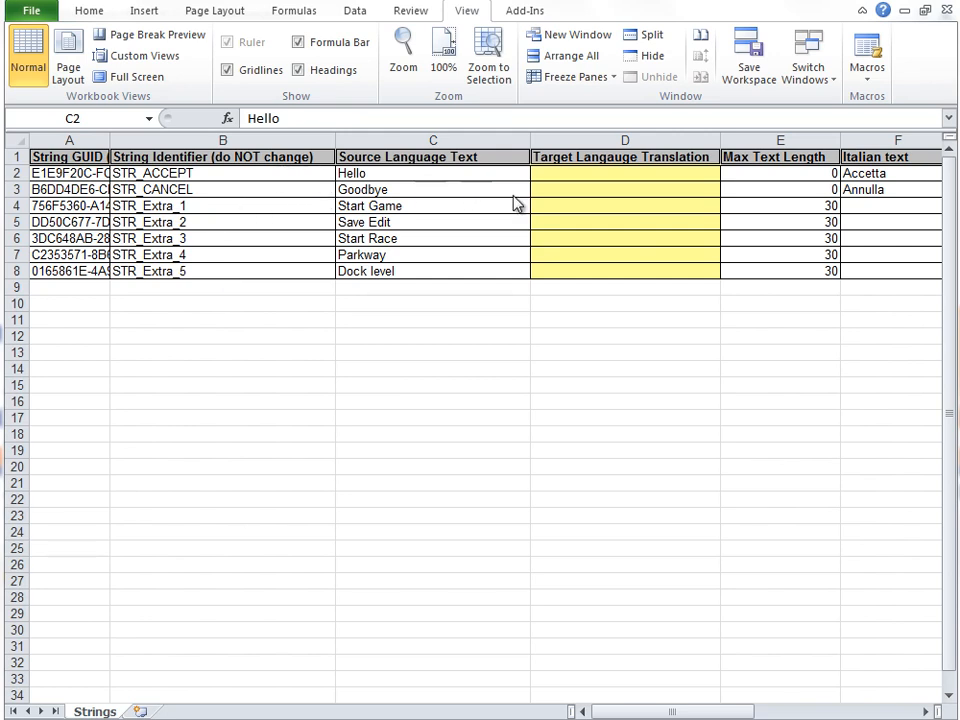
- In the SpanishTrans2 workbook in Excel, fill D2 to D8 with Hola, Adios, Empezar partida, Guardar cambio, Empezar carrera, Carretera principal and Puerto
{"action": "left_click", "coordinate": [572, 175]}
{"action": "left_click", "coordinate": [572, 175]}
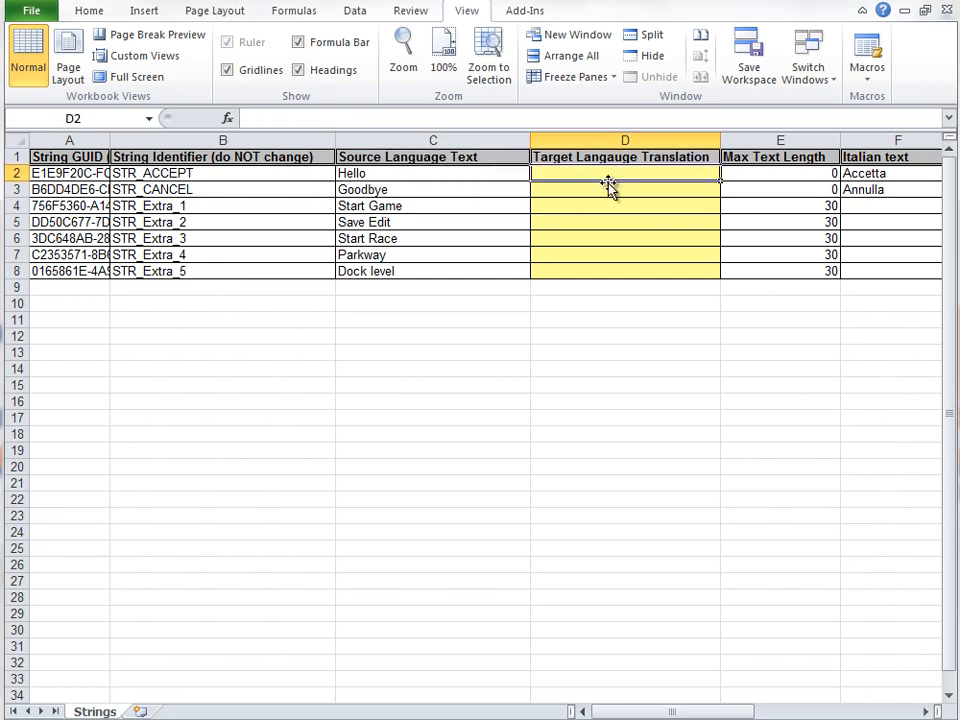
{"action": "type", "text": "Hola"}
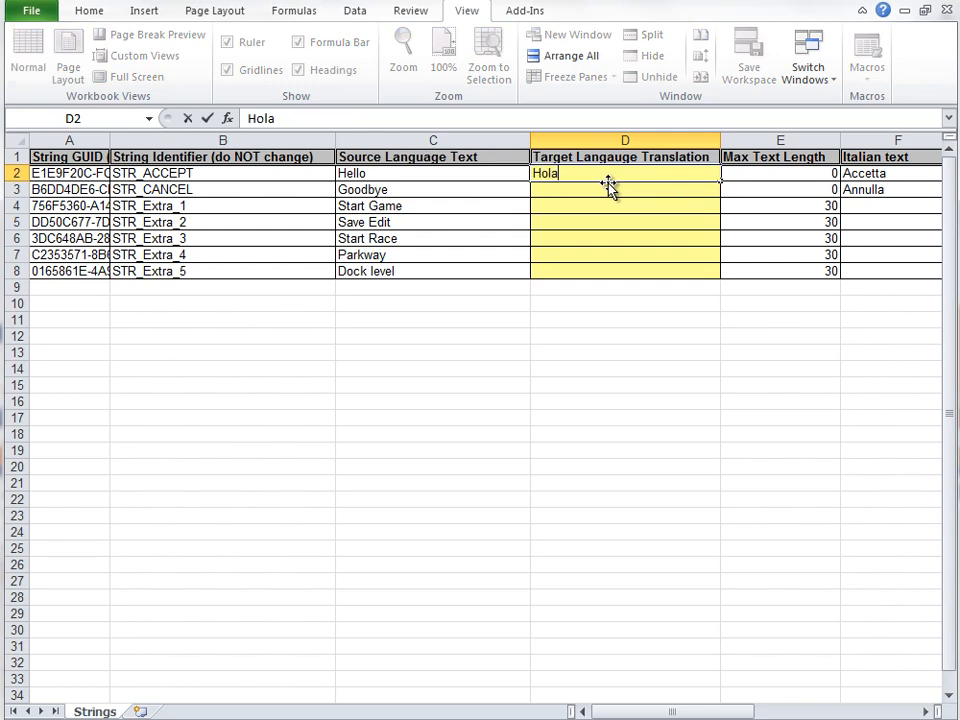
{"action": "left_click", "coordinate": [592, 189]}
{"action": "type", "text": "Adios"}
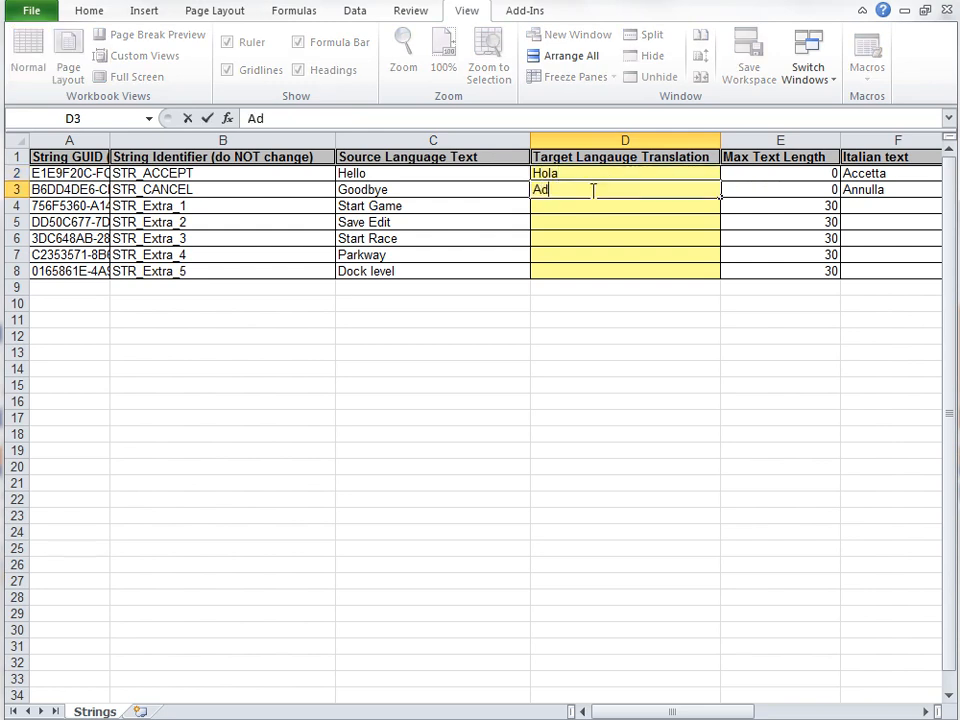
{"action": "left_click", "coordinate": [561, 207]}
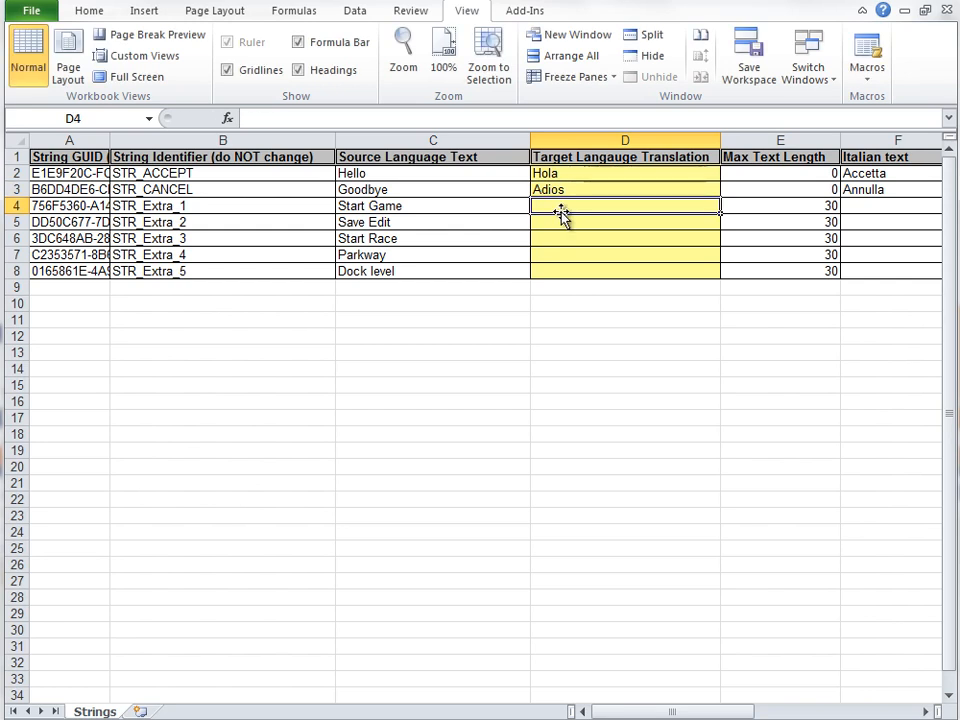
{"action": "type", "text": "Empezar partida Guardar cambio Empezar carrera Carretera principal Puerto"}
{"action": "left_click_drag", "start_coordinate": [666, 208], "coordinate": [604, 268]}
{"action": "left_click", "coordinate": [639, 212]}
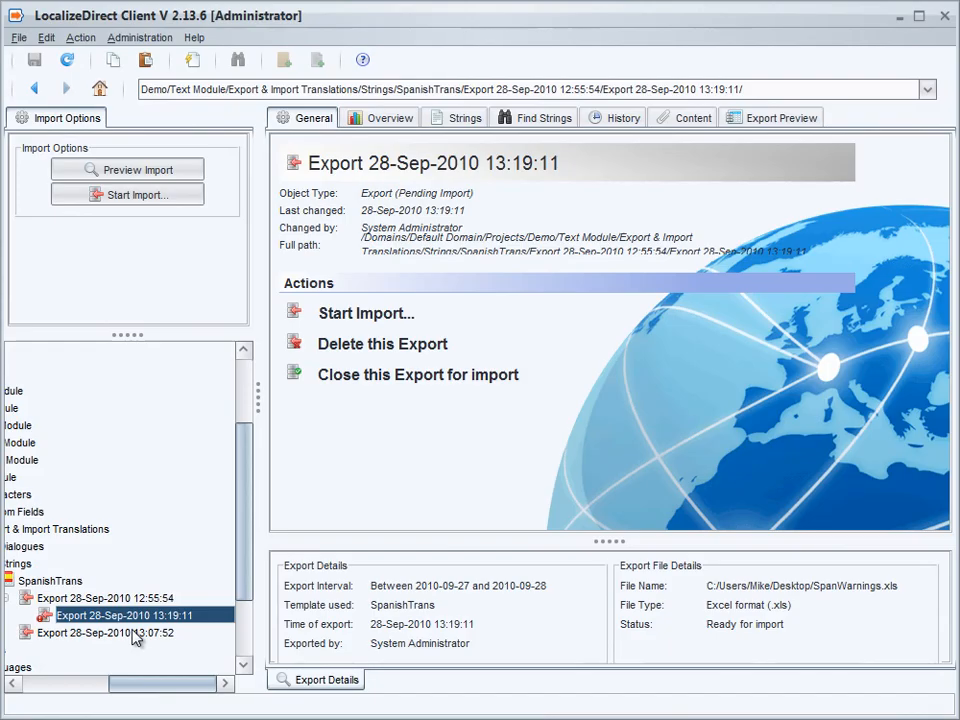
- In LocalizeDirect, import SpanishTrans2.xls for the 13:07:52 export with the logged-in user as responsible, and finish the import
{"action": "left_click", "coordinate": [135, 633]}
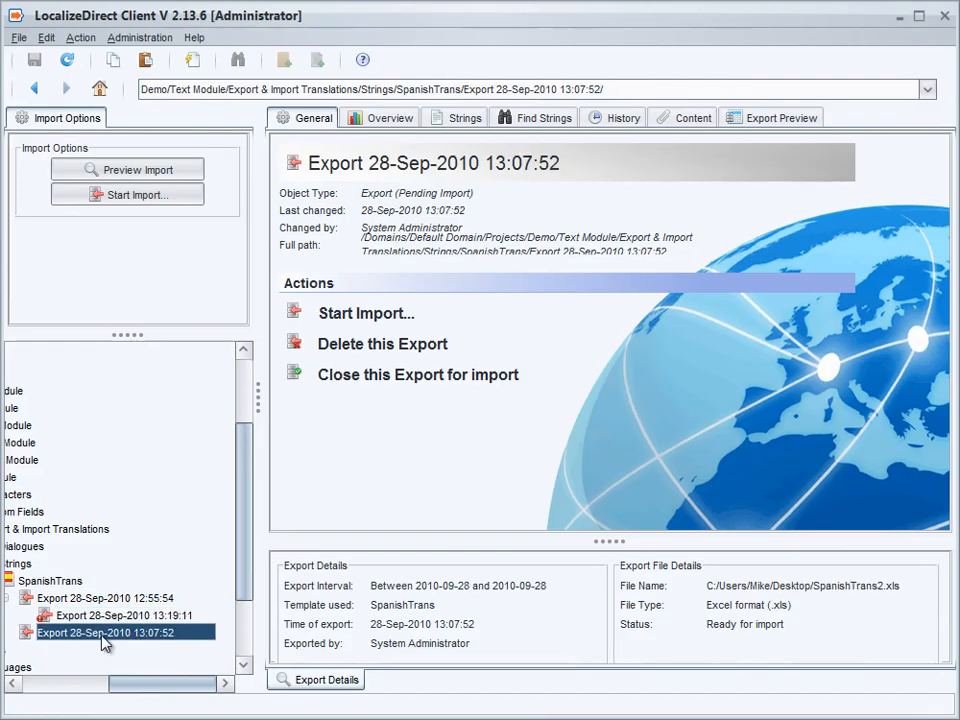
{"action": "left_click", "coordinate": [355, 316]}
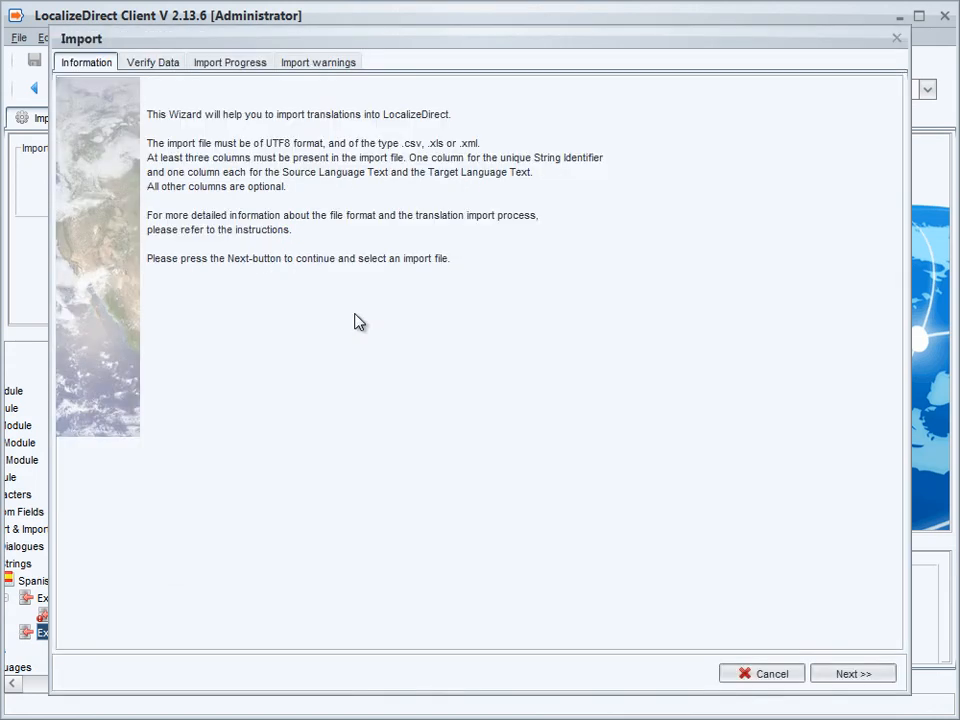
{"action": "left_click", "coordinate": [851, 673]}
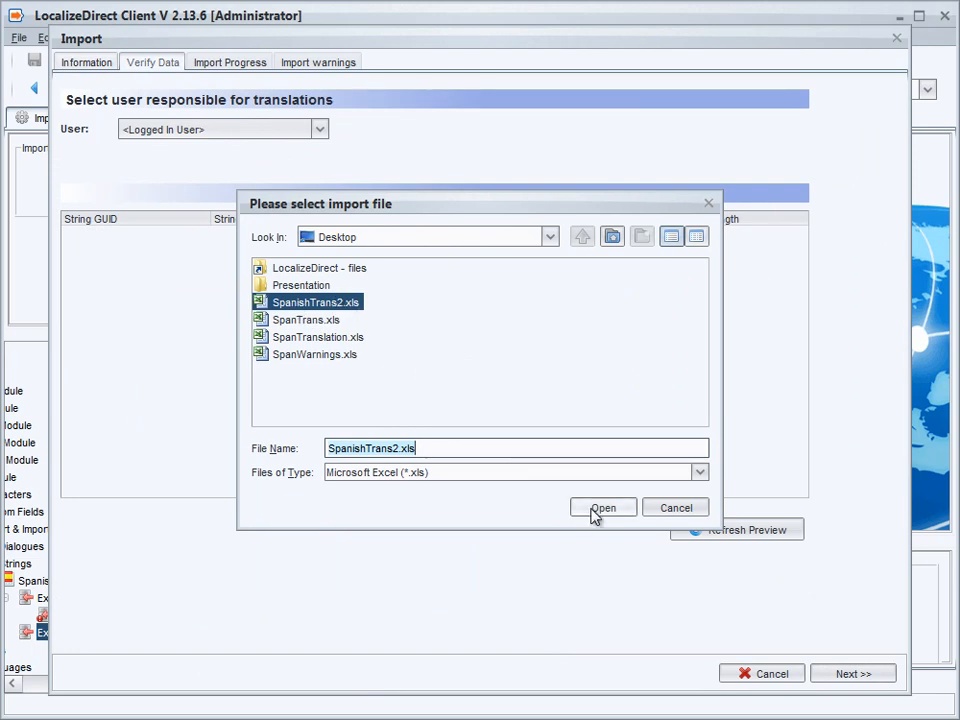
{"action": "left_click", "coordinate": [607, 507]}
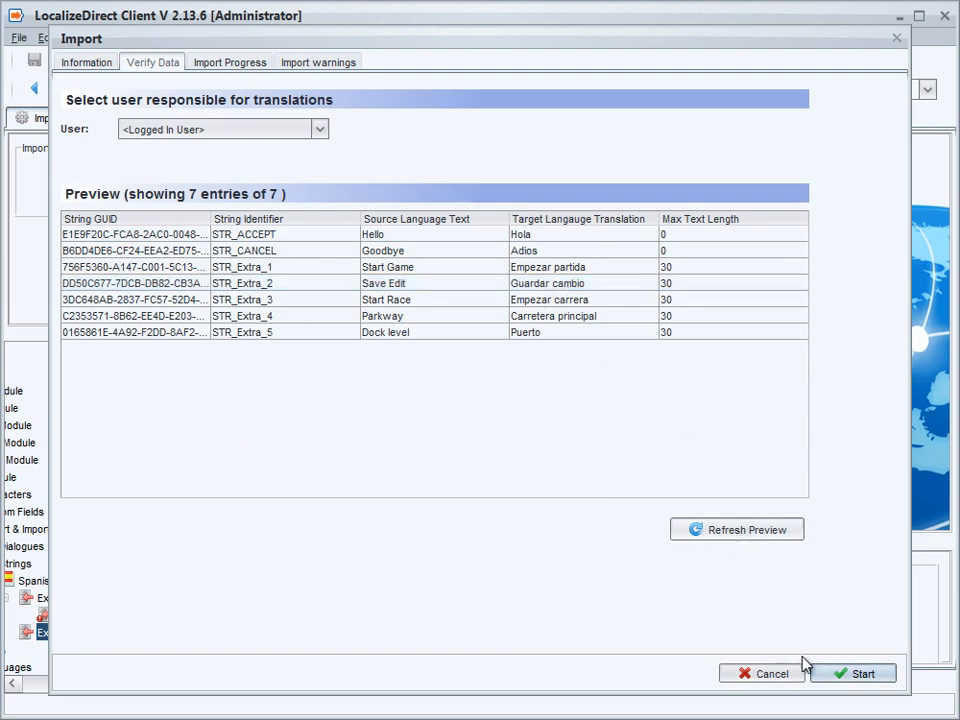
{"action": "left_click", "coordinate": [829, 675]}
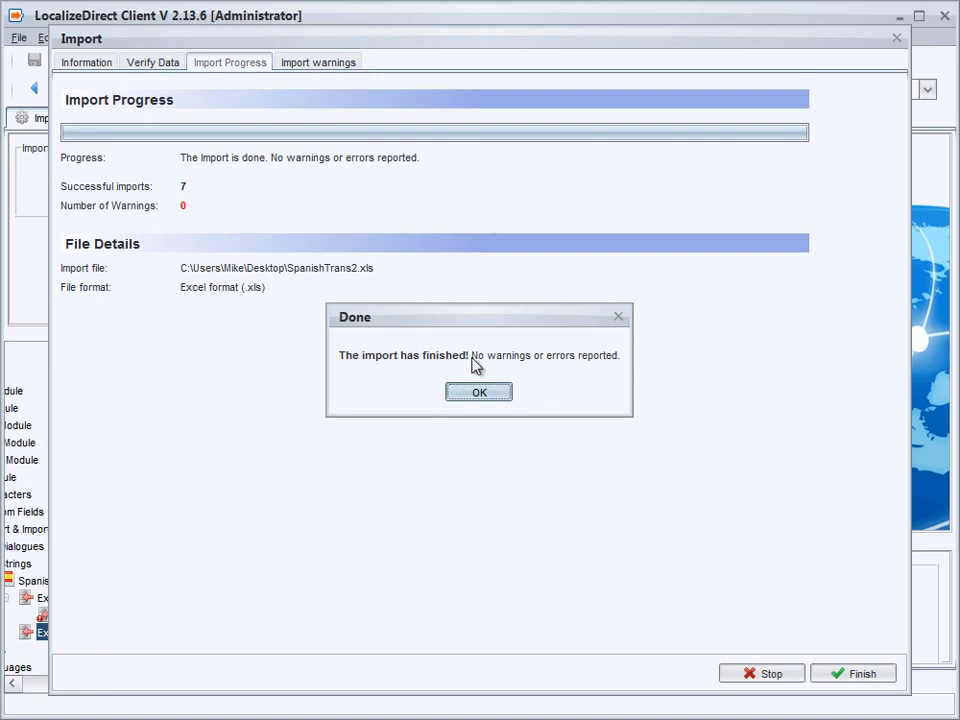
{"action": "left_click", "coordinate": [464, 395]}
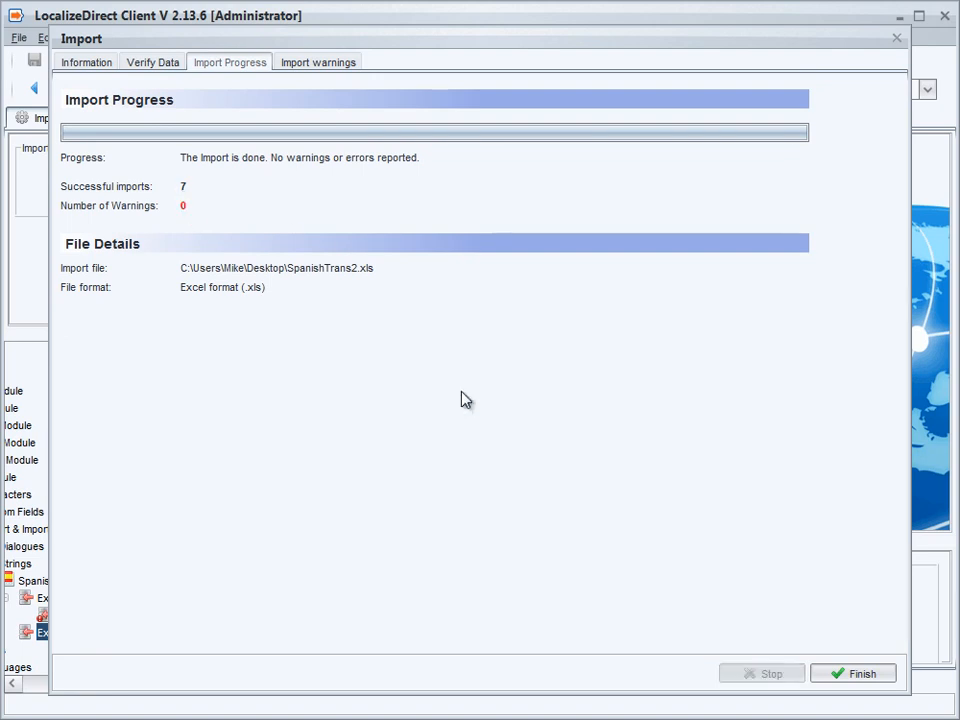
{"action": "left_click", "coordinate": [855, 674]}
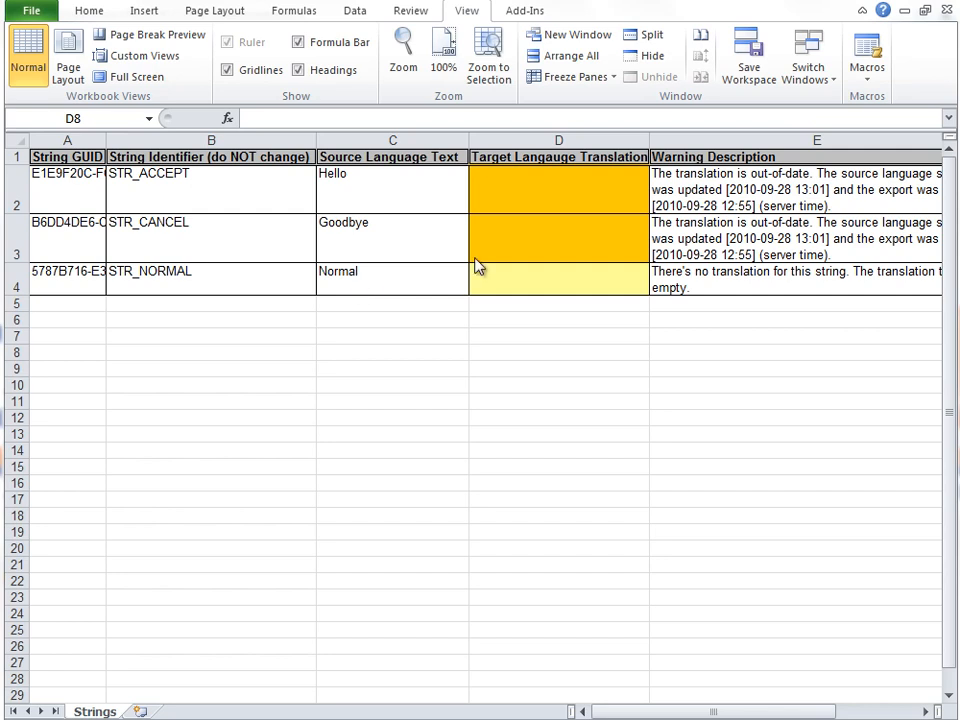
- In the SpanWarnings workbook in Excel, enter the target translations Hola for STR_ACCEPT, Adios for STR_CANCEL and Normal for STR_NORMAL
{"action": "left_click_drag", "start_coordinate": [630, 711], "coordinate": [709, 711]}
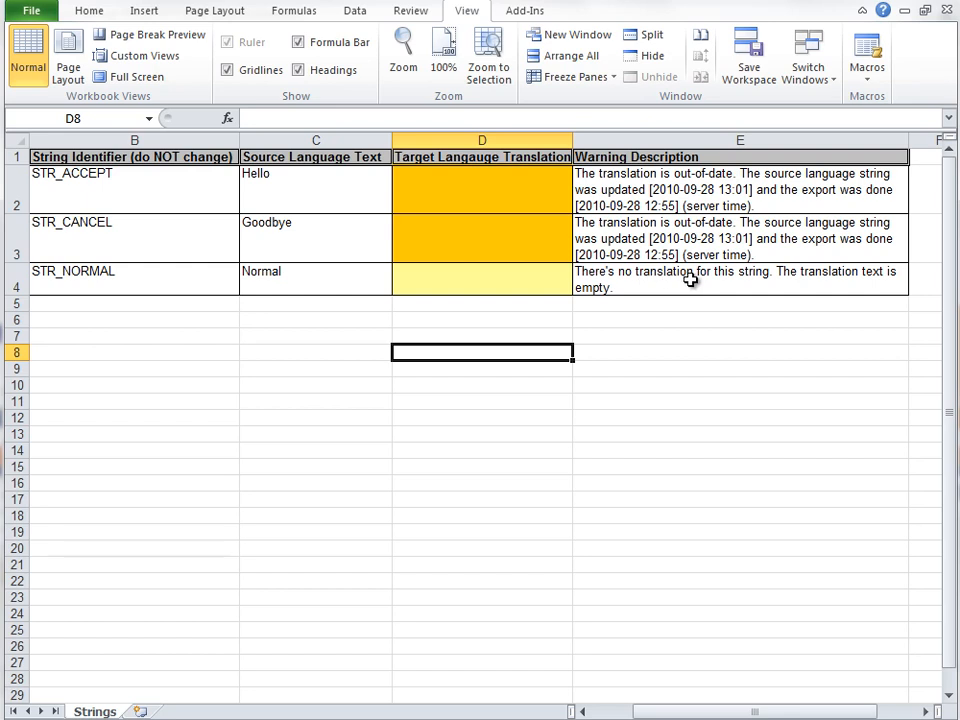
{"action": "left_click_drag", "start_coordinate": [696, 711], "coordinate": [651, 711]}
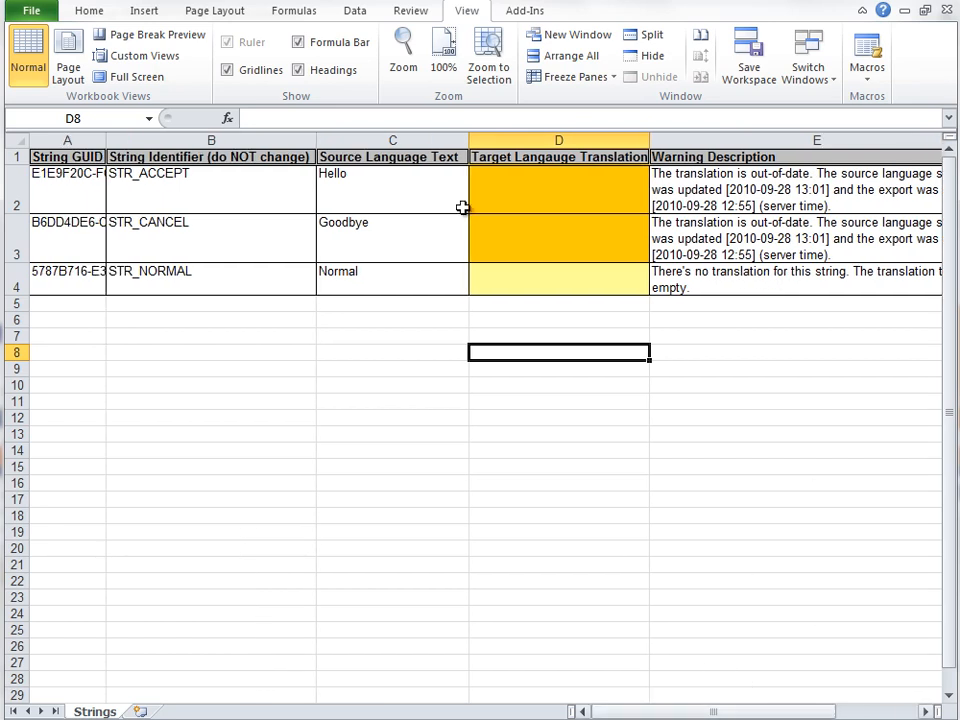
{"action": "left_click", "coordinate": [503, 203]}
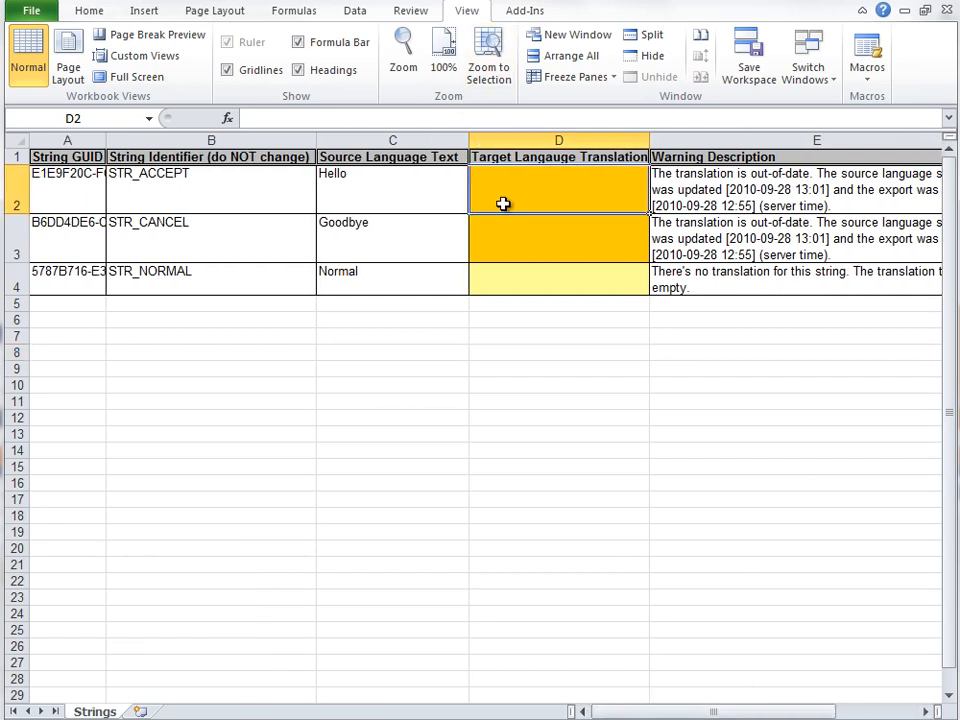
{"action": "type", "text": "Hola"}
{"action": "left_click", "coordinate": [513, 225]}
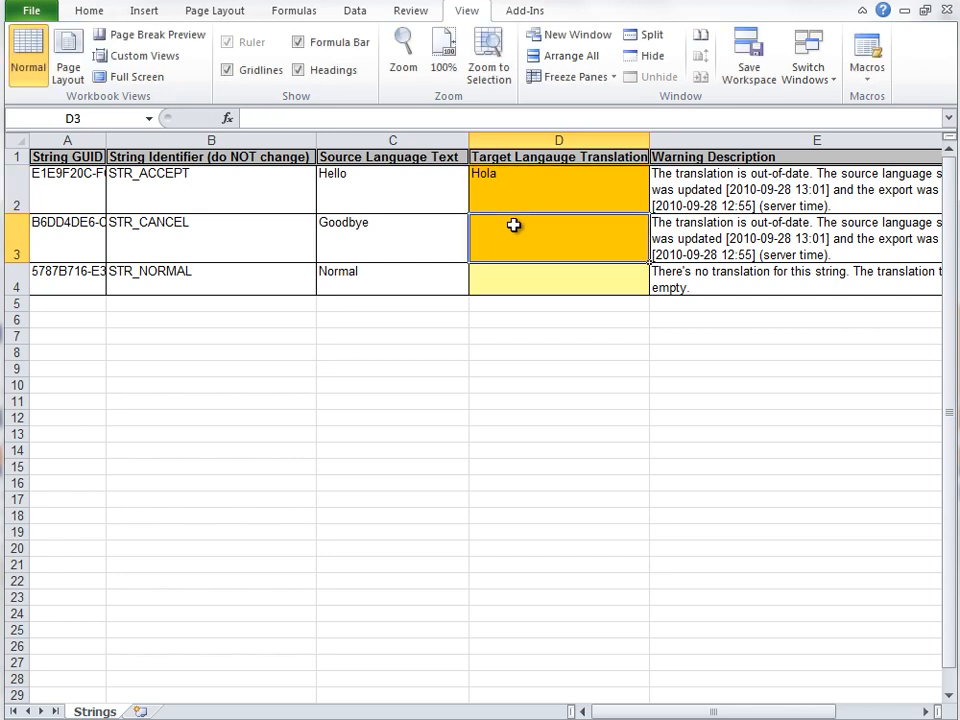
{"action": "type", "text": "Adios"}
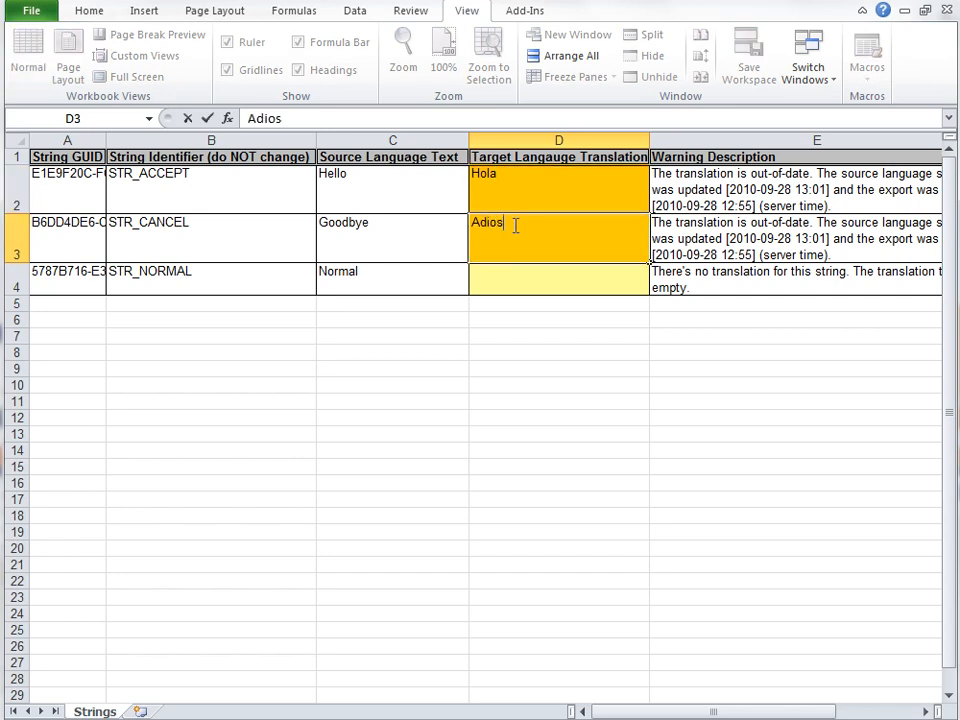
{"action": "left_click", "coordinate": [509, 276]}
{"action": "type", "text": "Normal"}
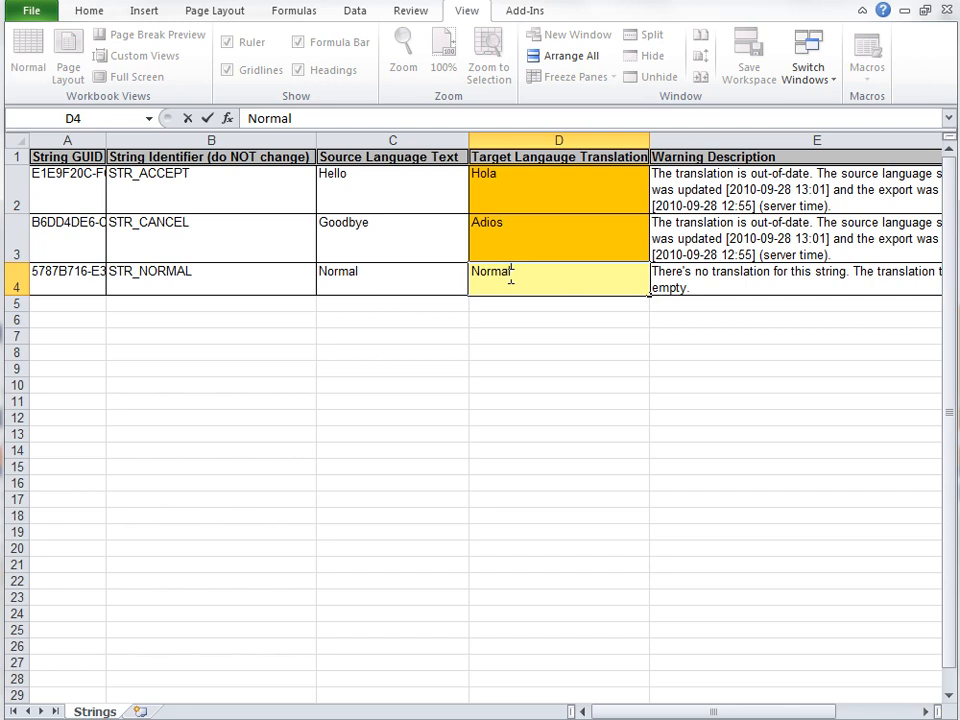
{"action": "left_click", "coordinate": [510, 276]}
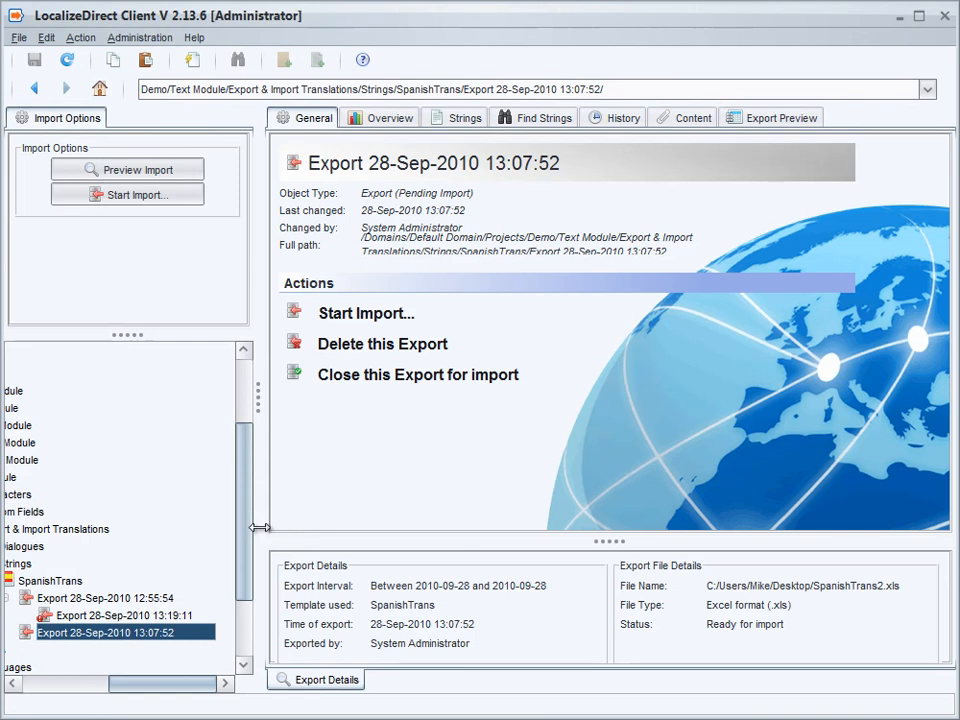
- In LocalizeDirect, start an import for the 13:19:11 export of SpanishTrans and load SpanWarnings.xls as the import file
{"action": "left_click", "coordinate": [123, 616]}
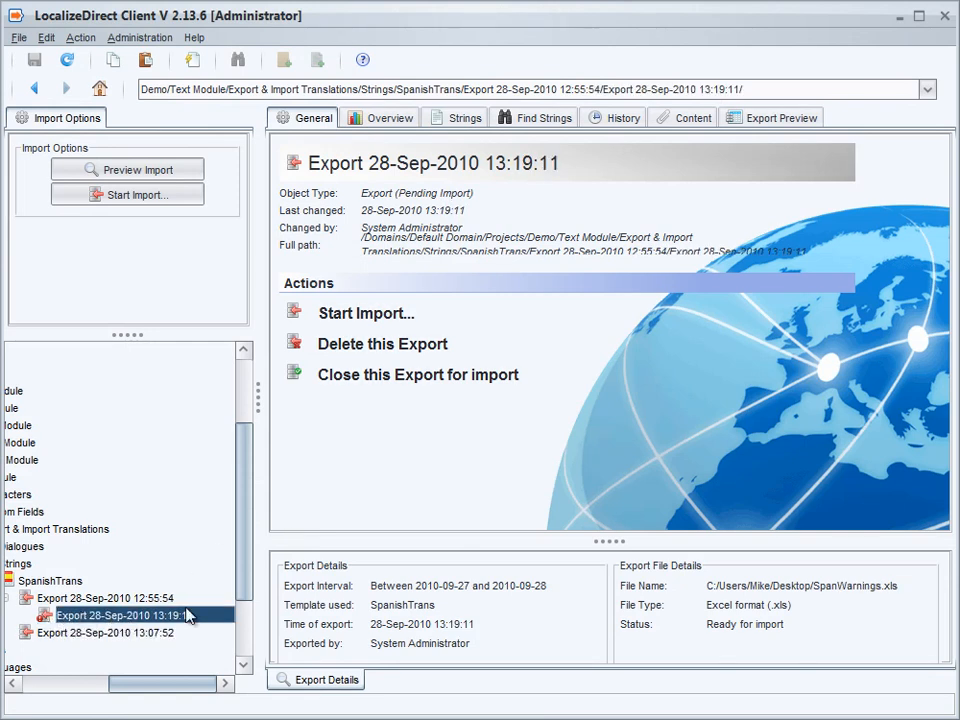
{"action": "left_click", "coordinate": [364, 314]}
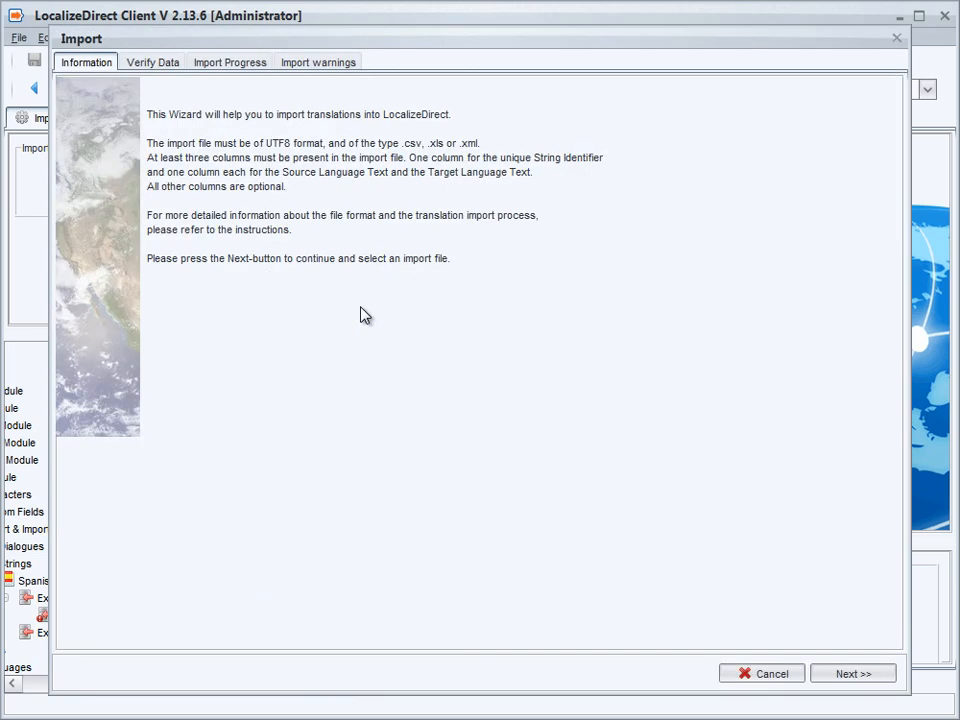
{"action": "left_click", "coordinate": [853, 673]}
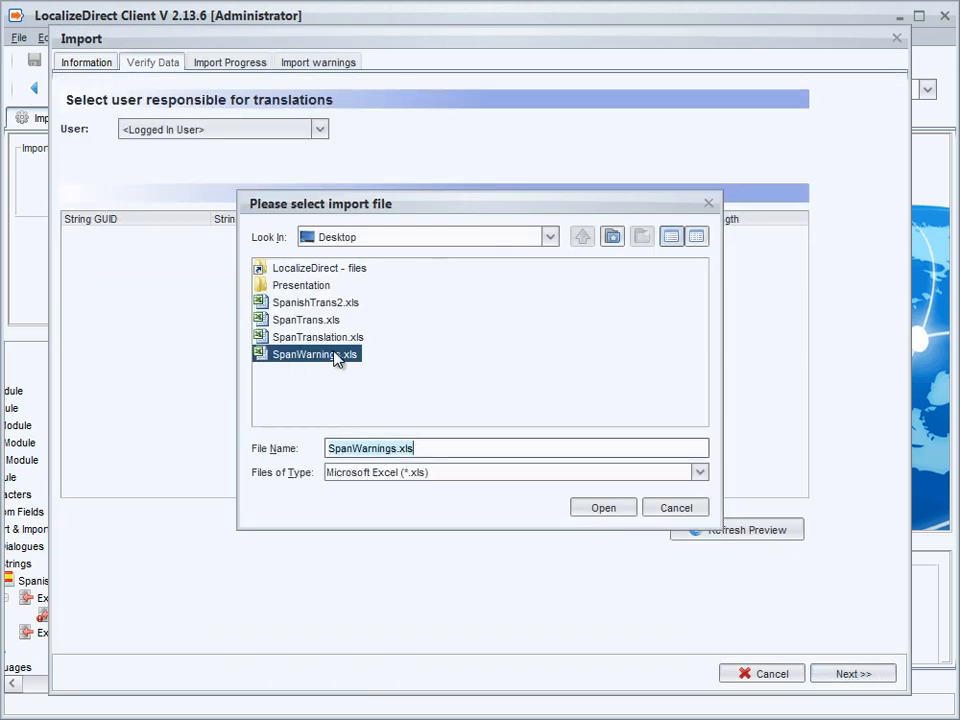
{"action": "left_click", "coordinate": [605, 509]}
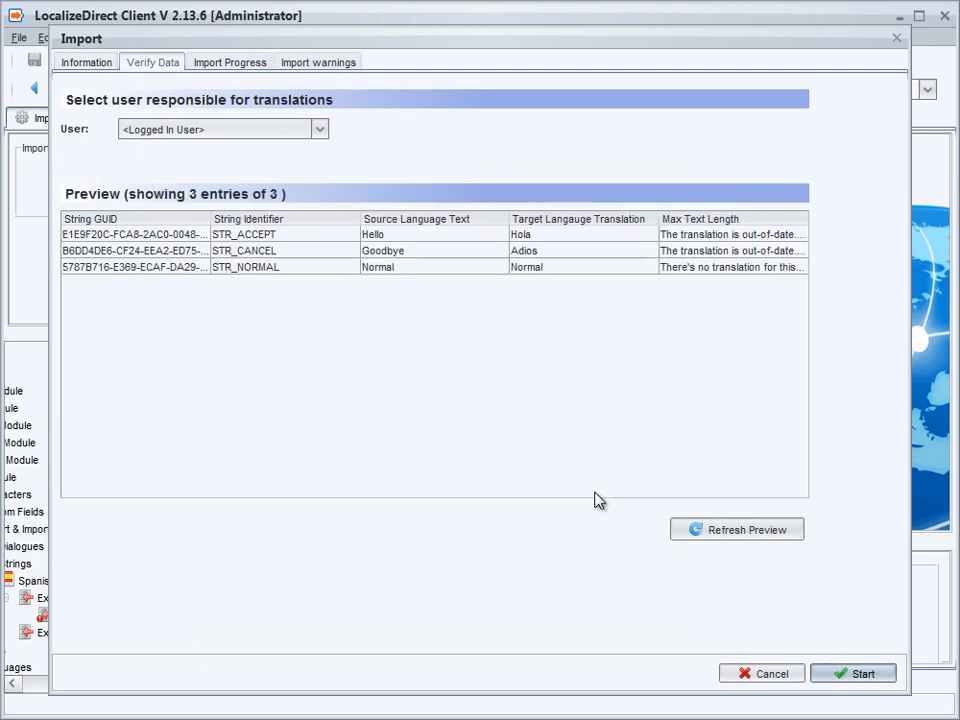
- Check the previewed strings and their target translations, and run the import of SpanWarnings.xls
{"action": "left_click", "coordinate": [289, 255]}
{"action": "left_click", "coordinate": [536, 233]}
{"action": "left_click", "coordinate": [536, 267]}
{"action": "left_click", "coordinate": [540, 234]}
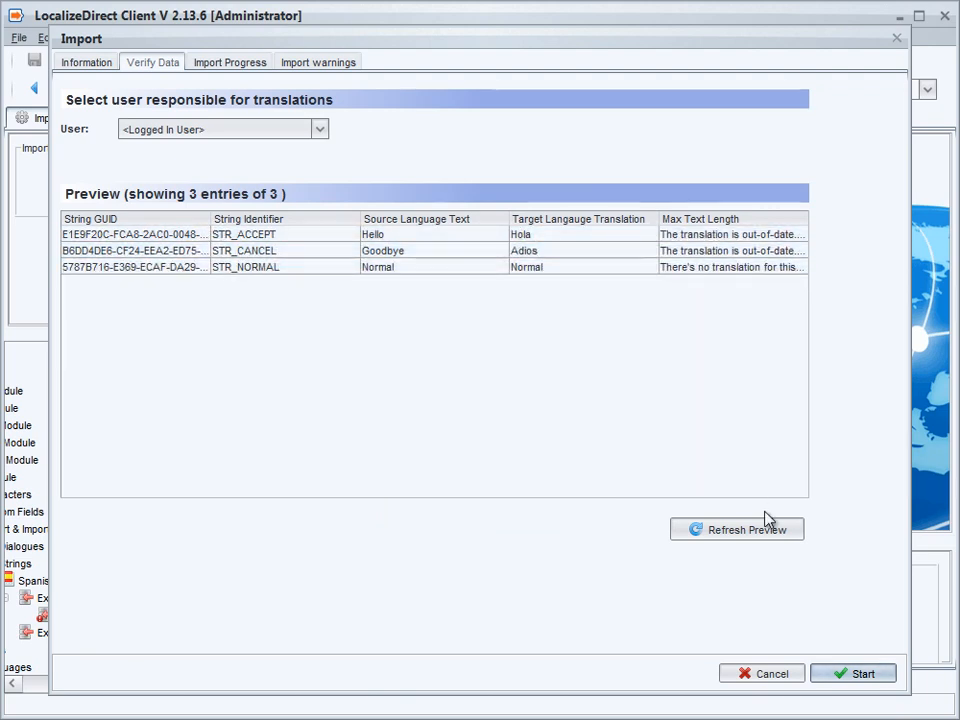
{"action": "left_click", "coordinate": [840, 677]}
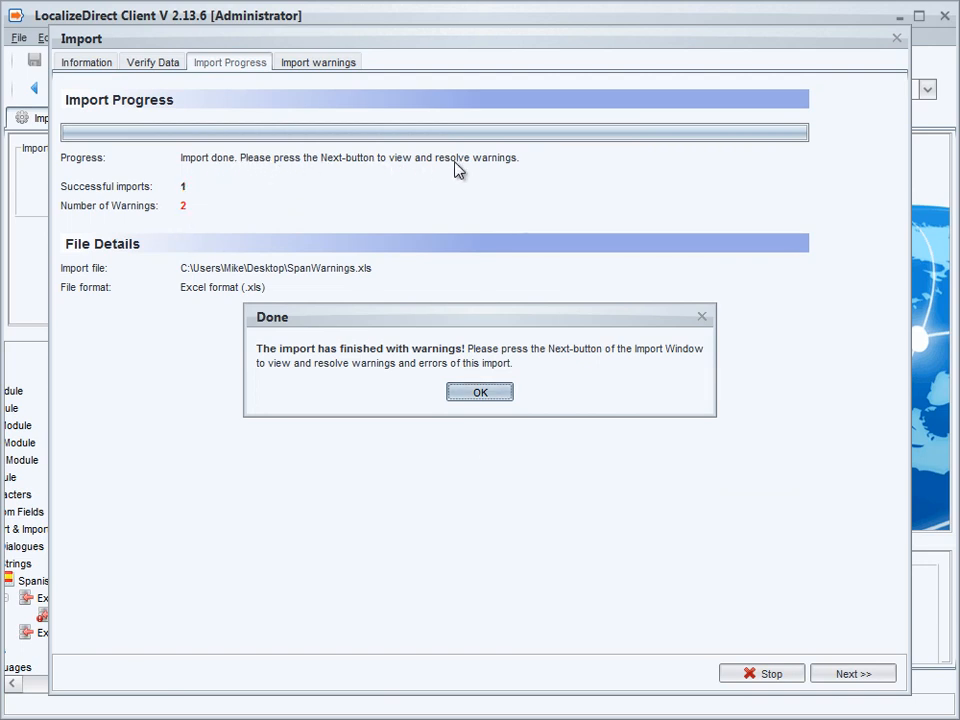
{"action": "left_click", "coordinate": [480, 394]}
- Review the import warnings for STR_ACCEPT and STR_CANCEL, and finish the import without creating a new export of them
{"action": "left_click", "coordinate": [852, 676]}
{"action": "left_click", "coordinate": [331, 111]}
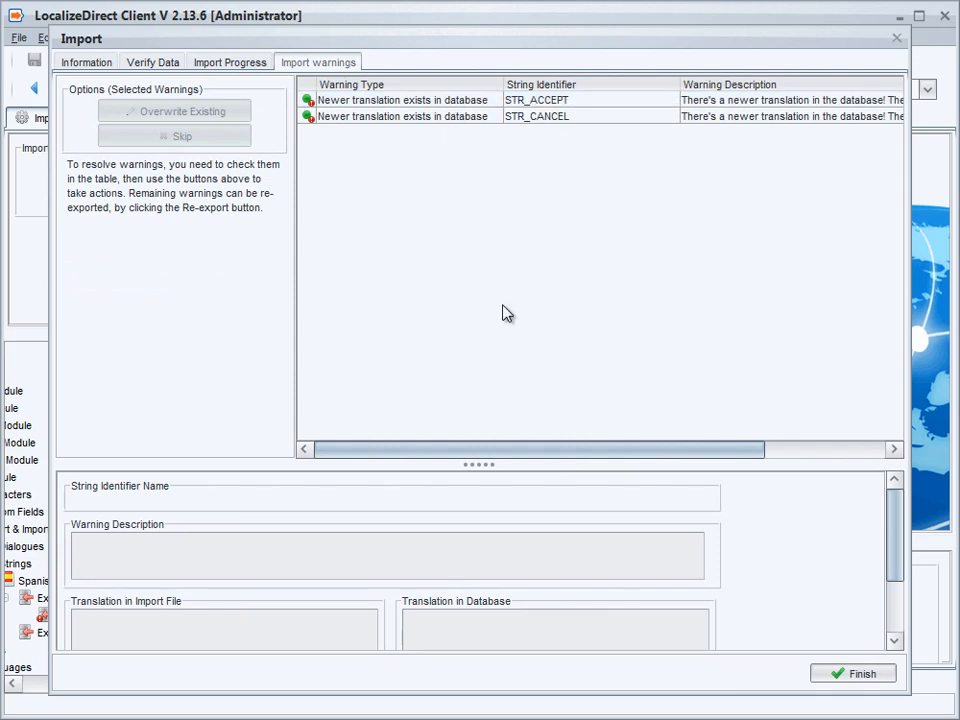
{"action": "left_click_drag", "start_coordinate": [504, 448], "coordinate": [640, 454]}
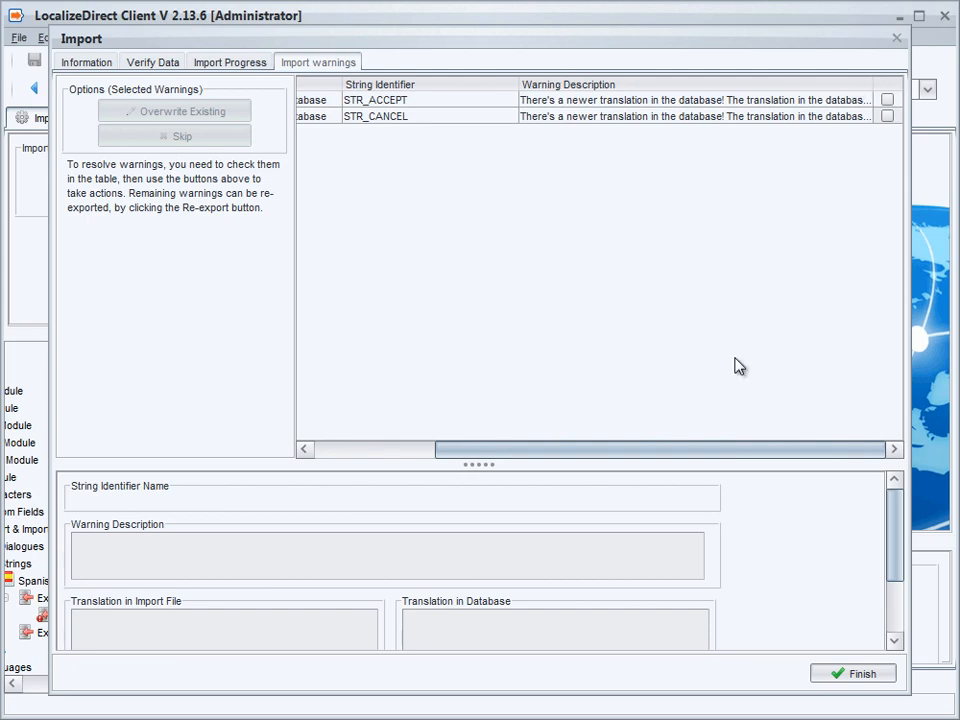
{"action": "left_click_drag", "start_coordinate": [716, 451], "coordinate": [574, 469]}
{"action": "left_click", "coordinate": [404, 118]}
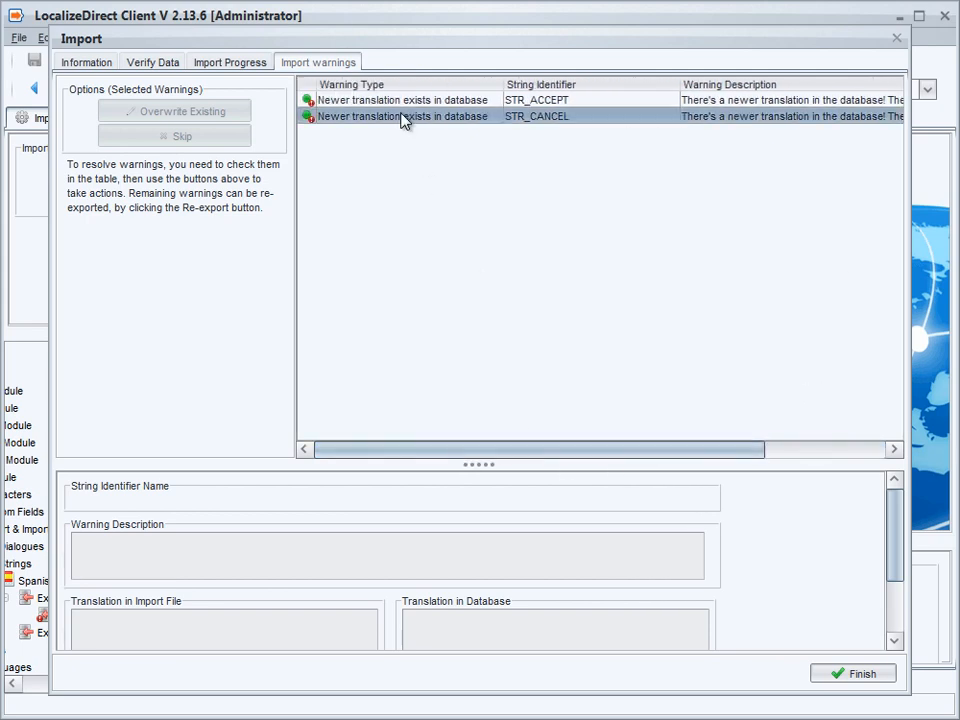
{"action": "left_click", "coordinate": [842, 672]}
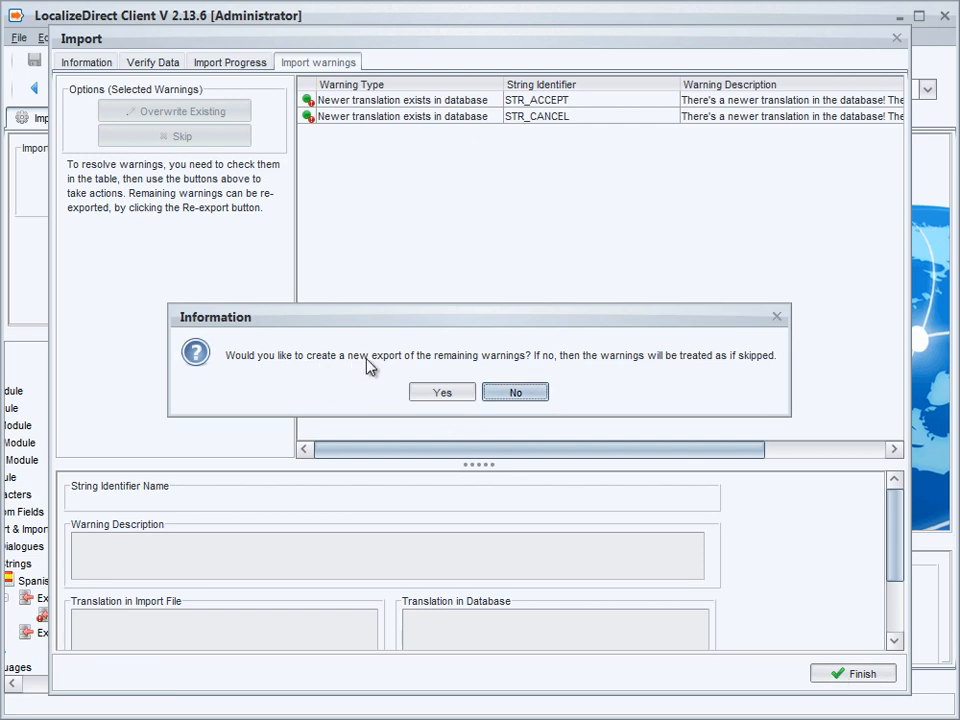
{"action": "left_click", "coordinate": [514, 393]}
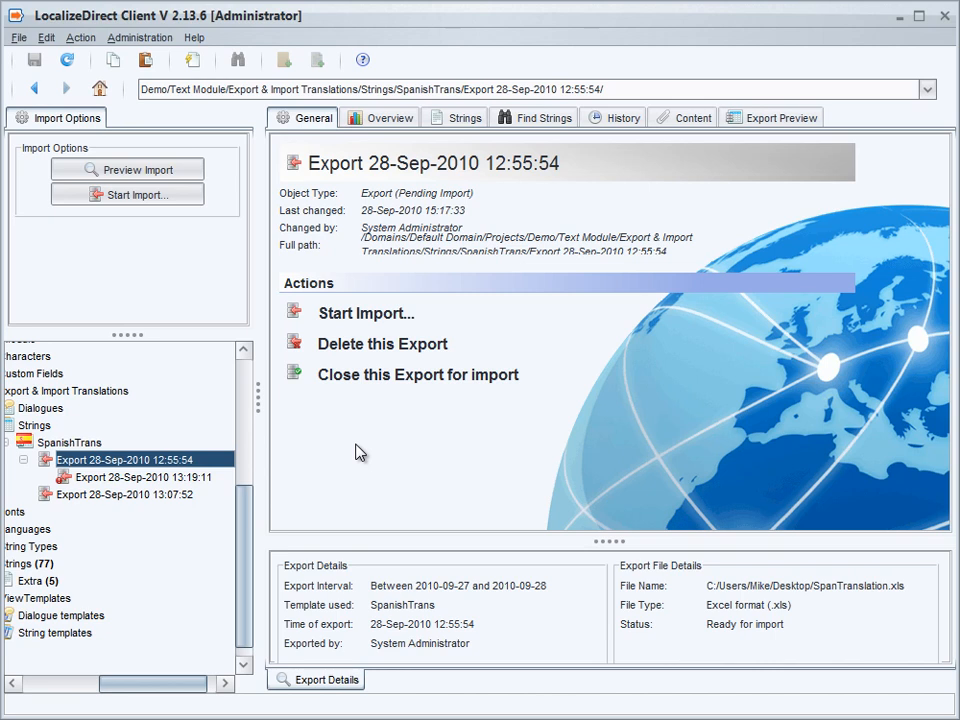
- Close the 12:55:54 and 13:07:52 exports of SpanishTrans for import
{"action": "right_click", "coordinate": [124, 462]}
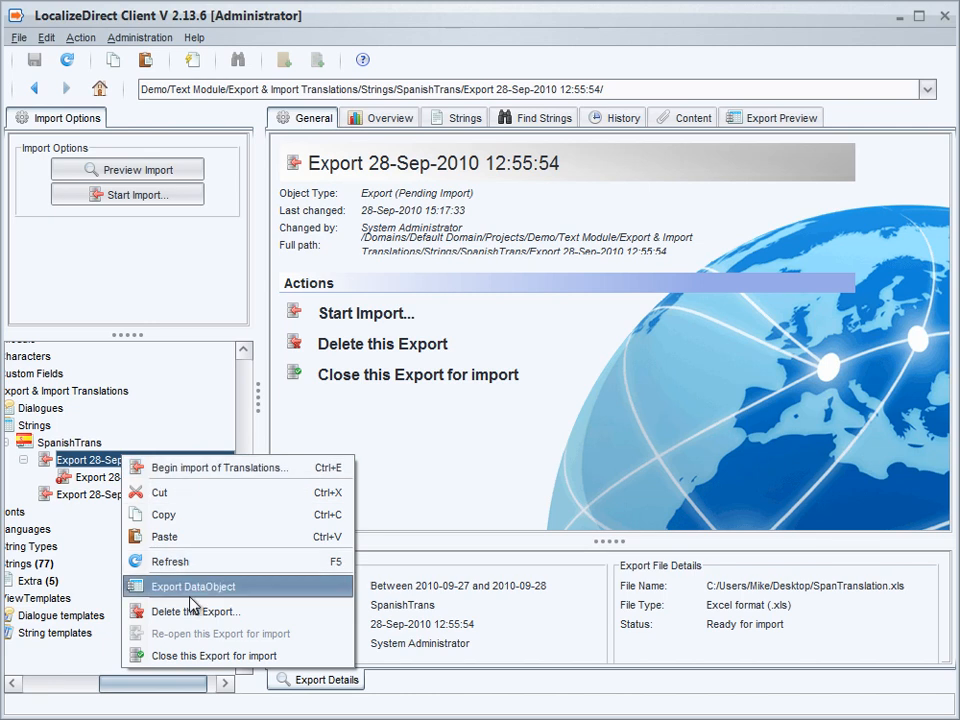
{"action": "left_click", "coordinate": [196, 656]}
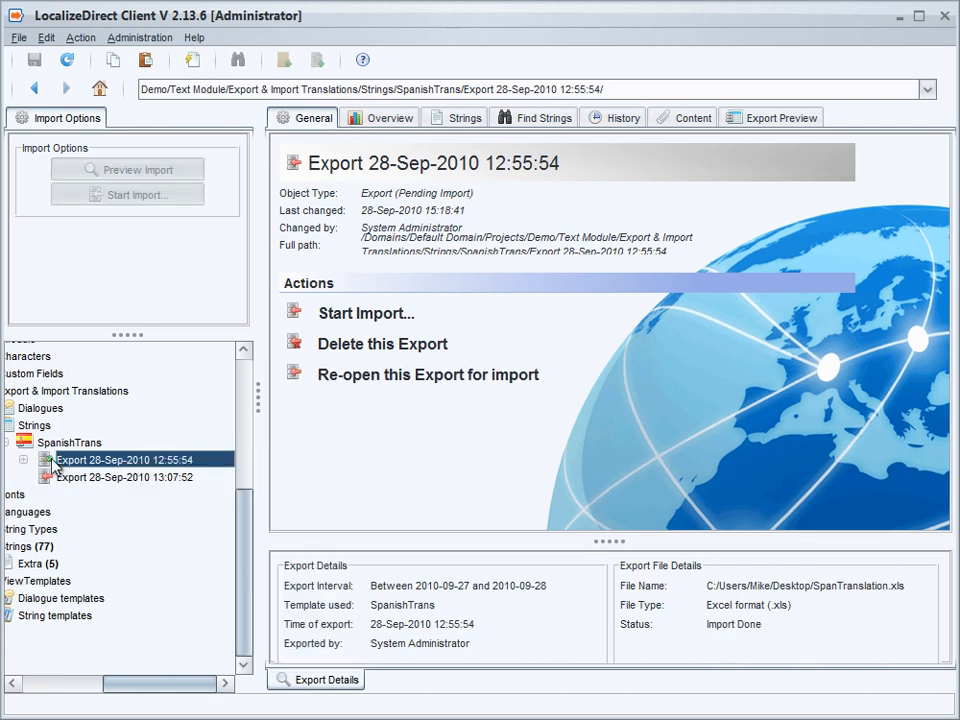
{"action": "left_click", "coordinate": [76, 479]}
{"action": "right_click", "coordinate": [76, 479]}
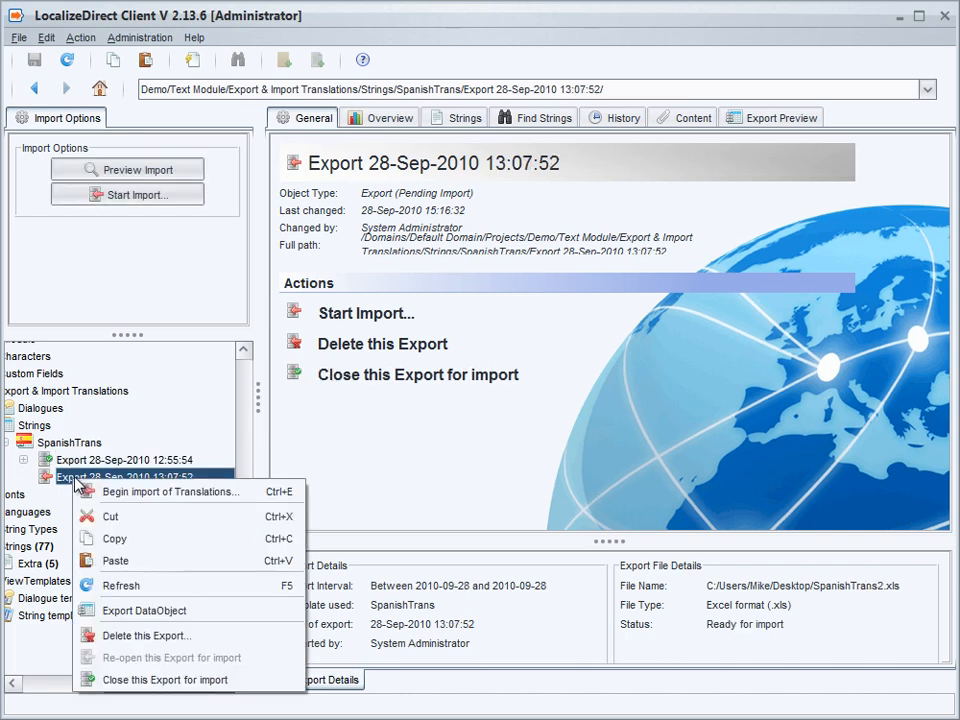
{"action": "left_click", "coordinate": [160, 680]}
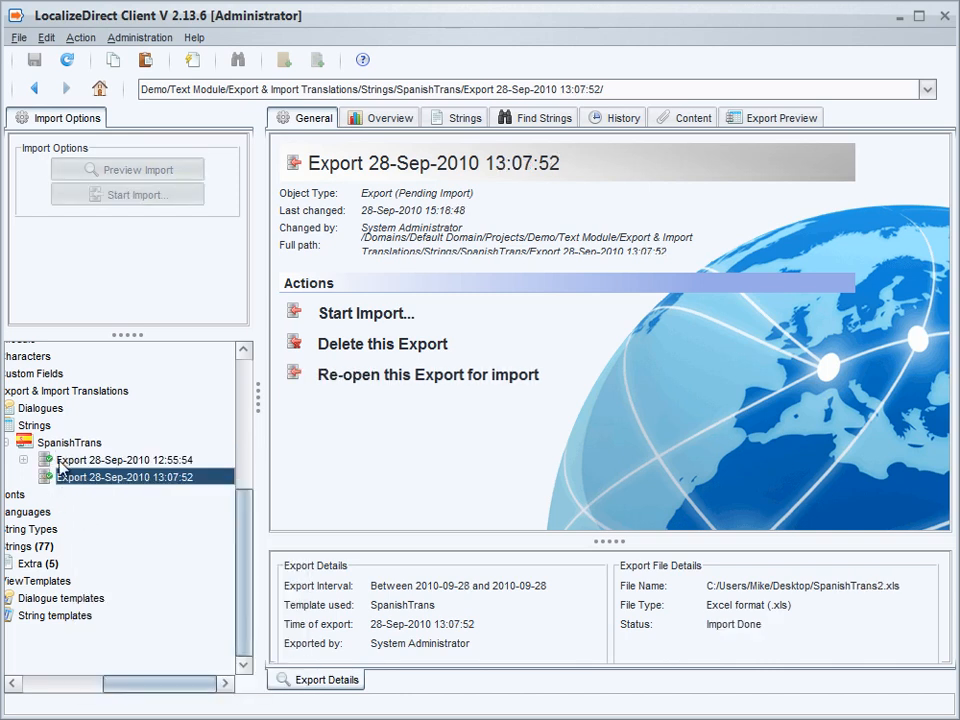